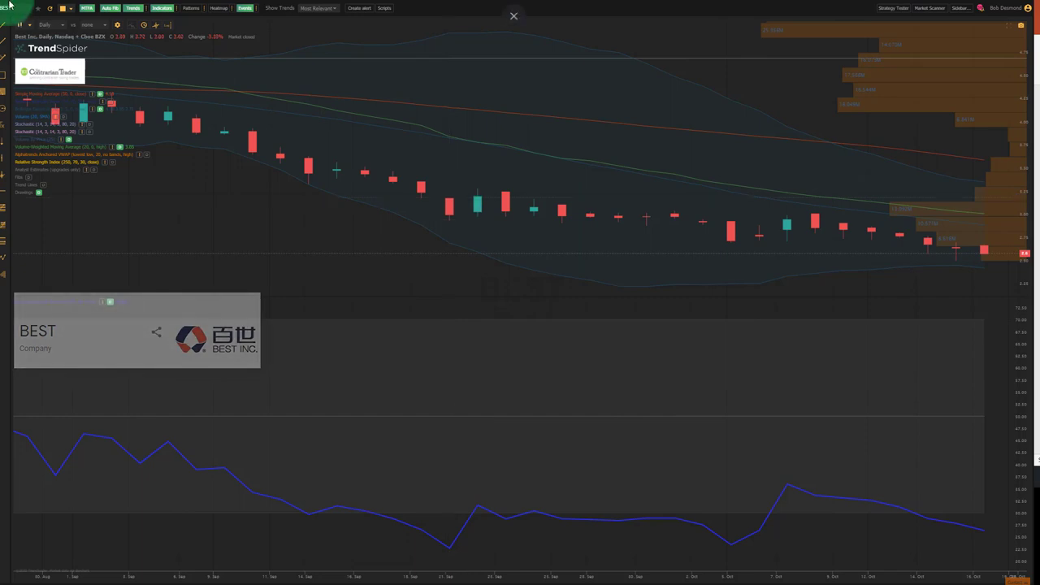
# Replace the BEST symbol with Badger Meter to show its daily chart with the RSI pane
pyautogui.click(335, 131)
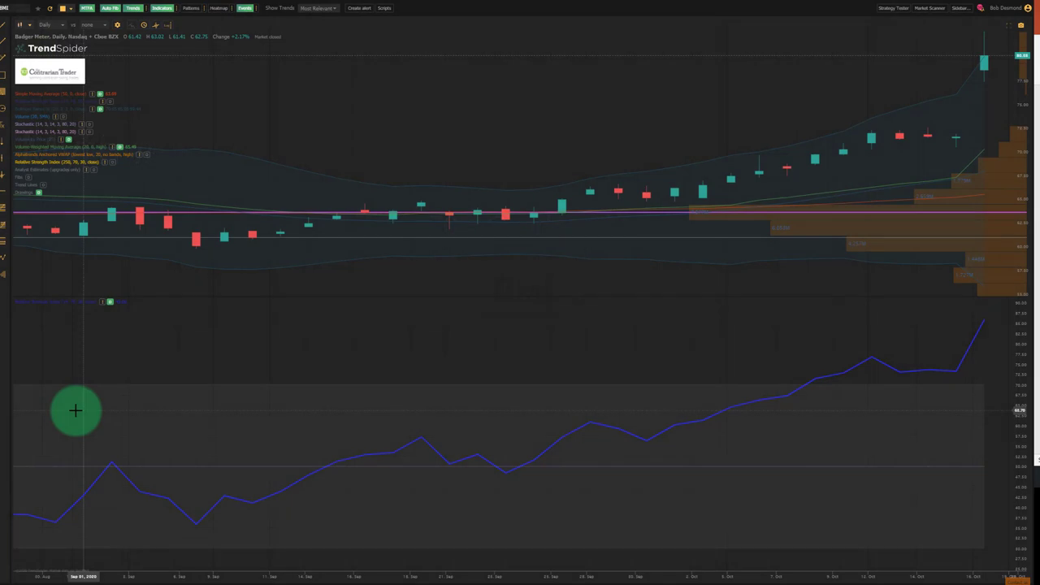
# Change the RSI Upper level from 70 to 80
pyautogui.click(106, 301)
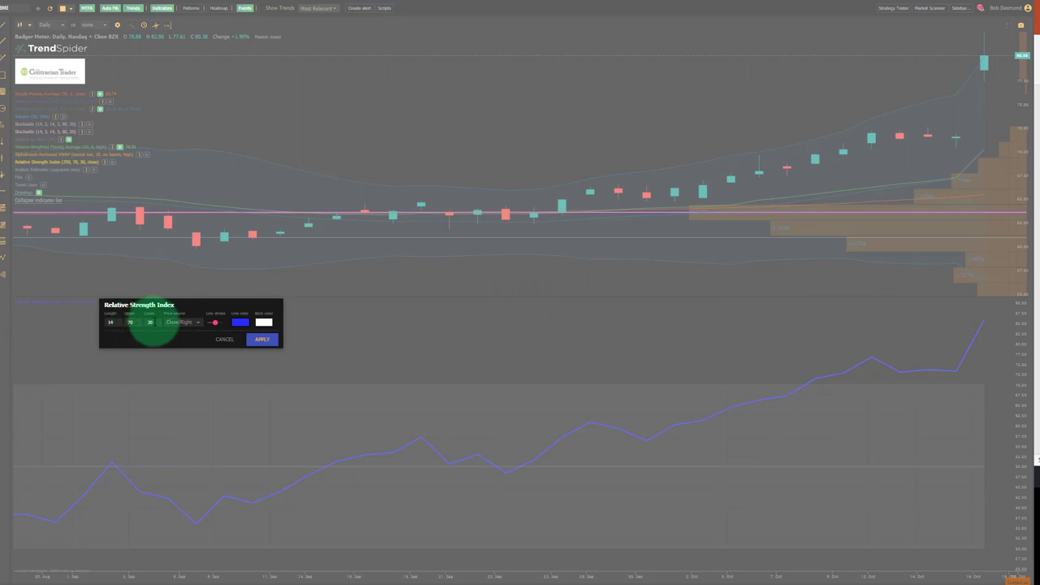
pyautogui.doubleClick(140, 324)
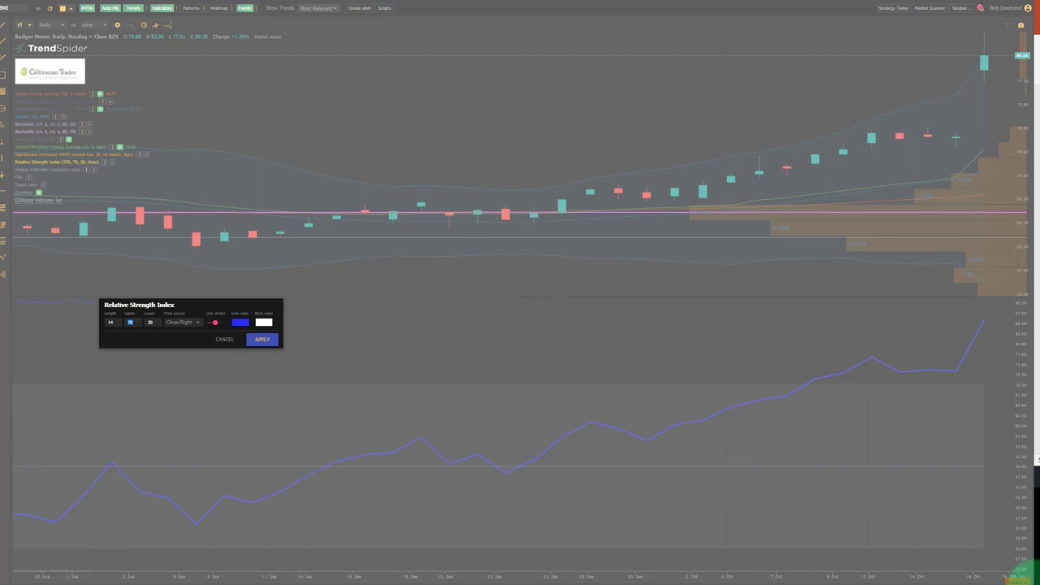
pyautogui.write('80')
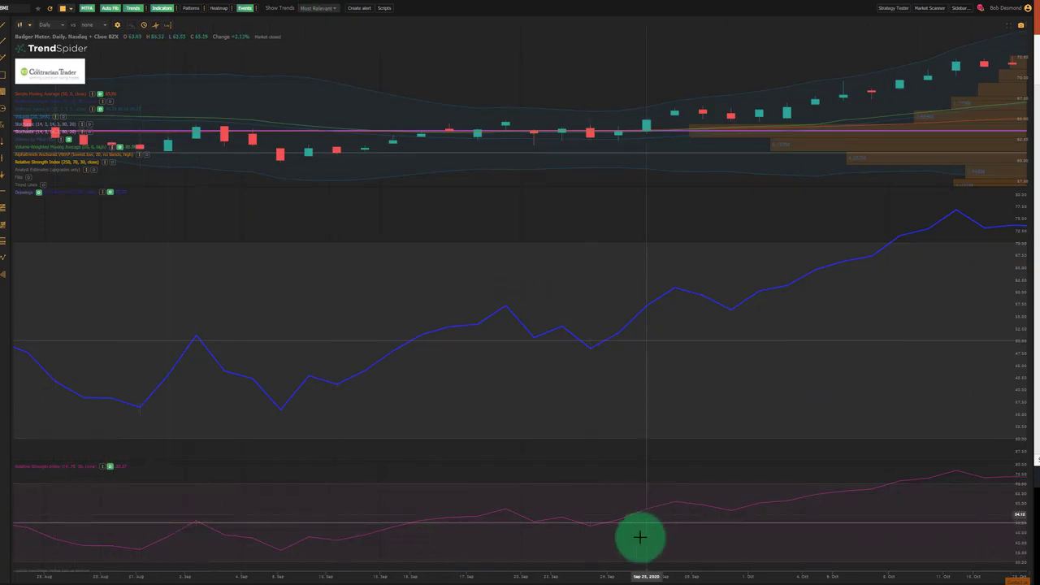
# Apply a 250 length to the second (pink) RSI and enter AMZN as the symbol
pyautogui.click(103, 472)
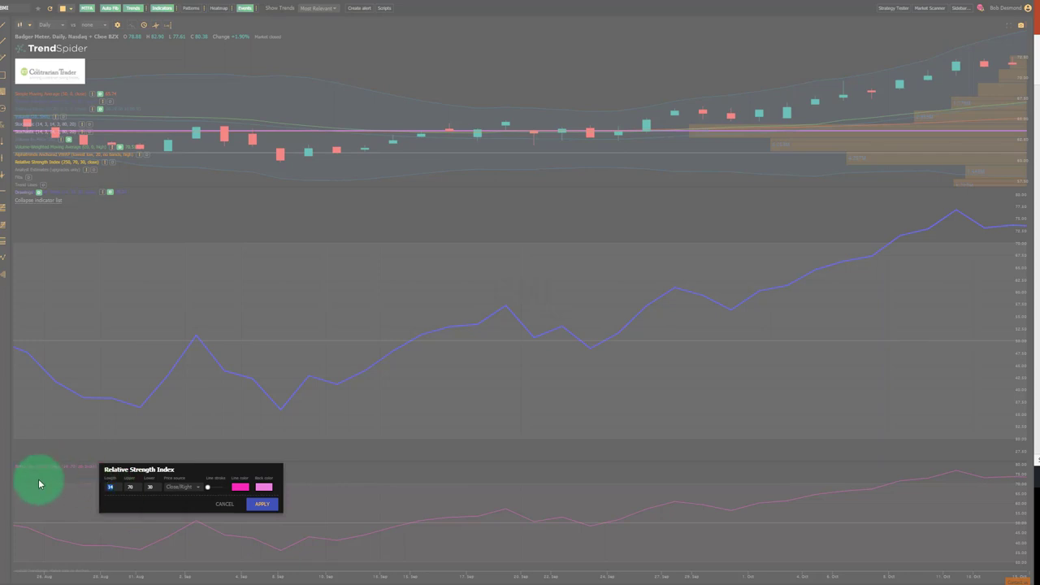
pyautogui.write('250')
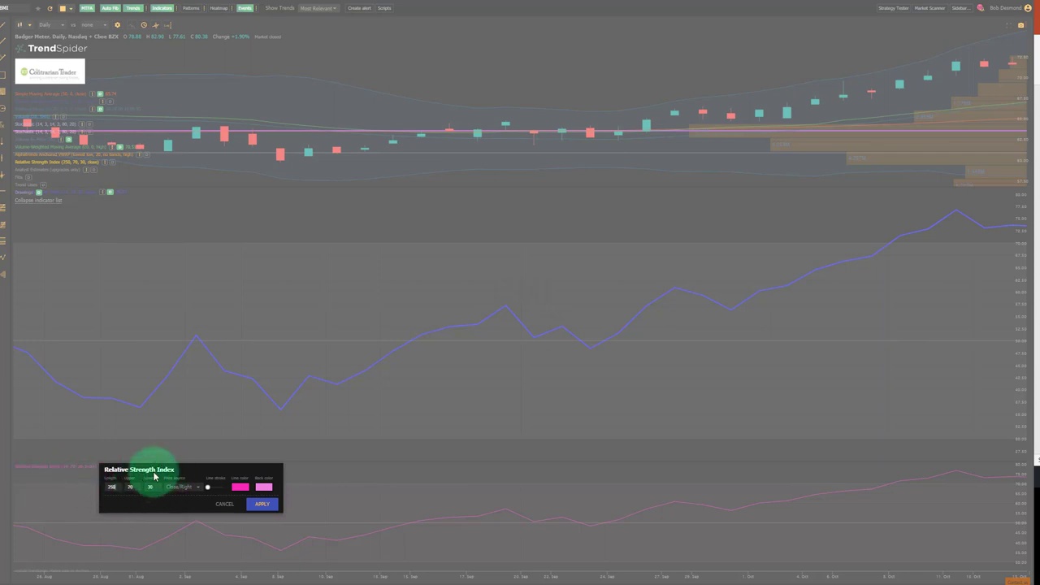
pyautogui.click(262, 503)
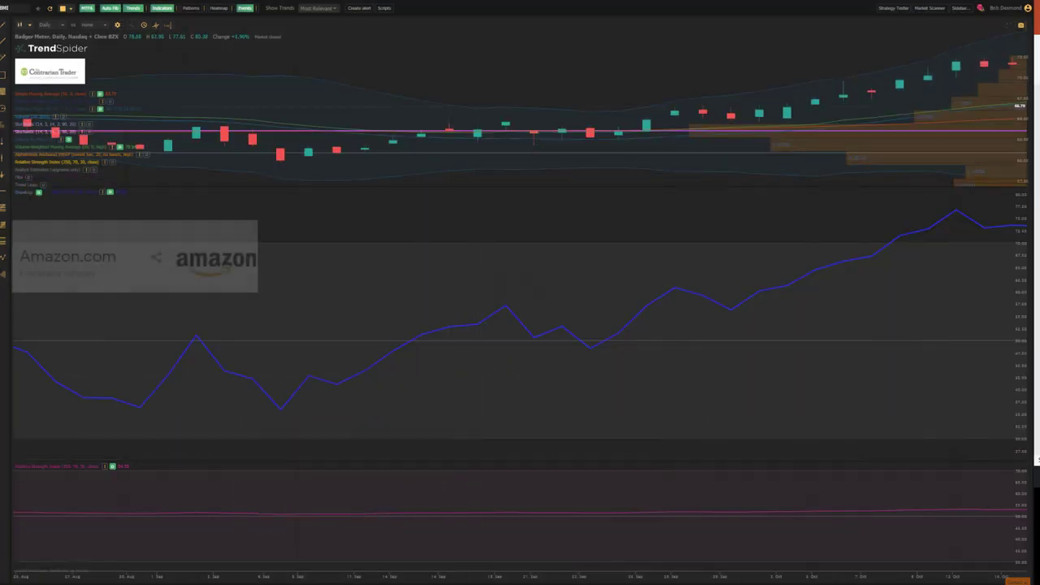
pyautogui.write('AMZN')
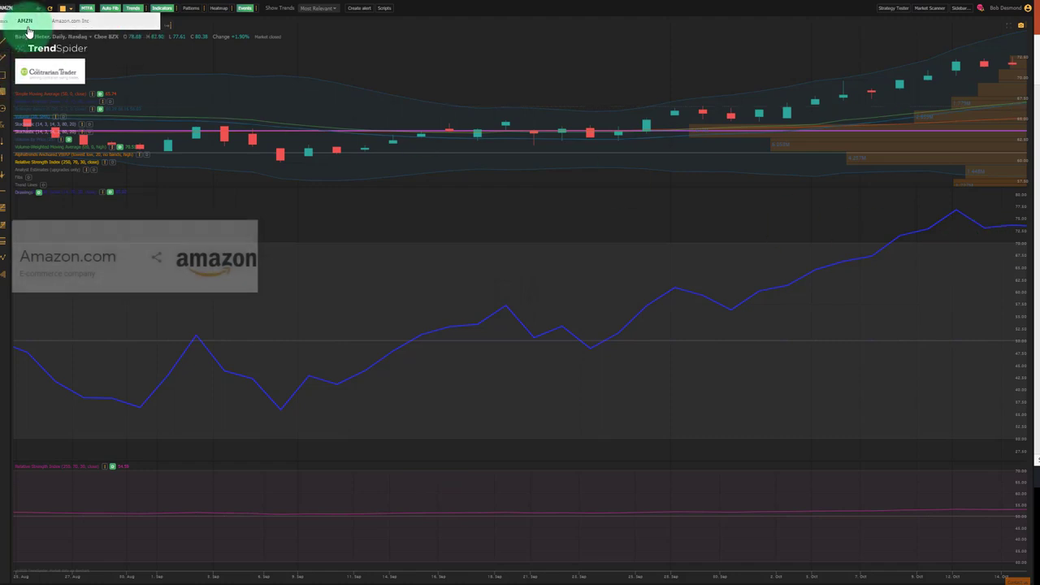
# Load the Amazon.com daily chart and draw a near-flat trend line along the mid-February highs
pyautogui.click(28, 31)
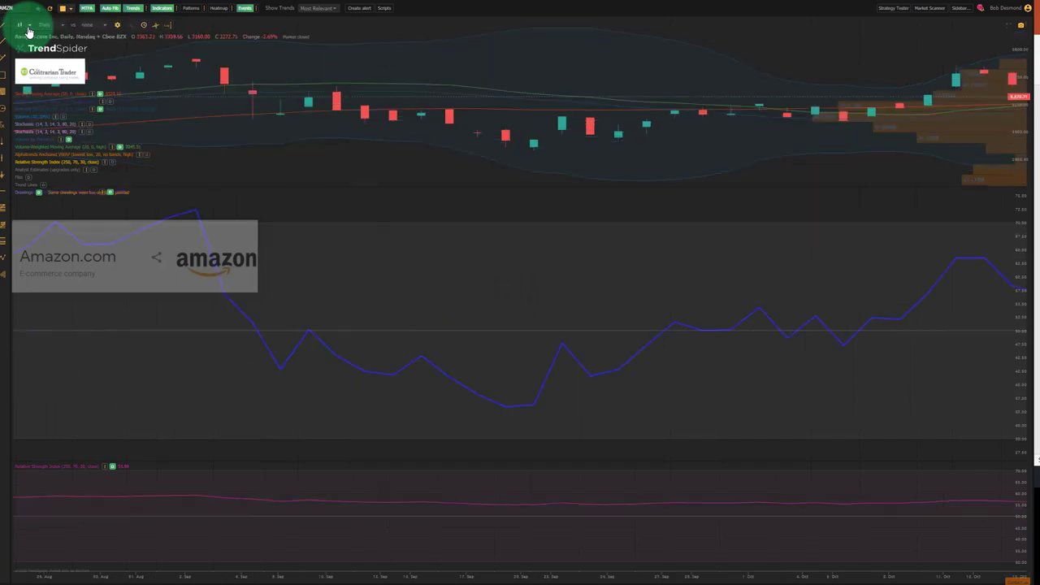
pyautogui.click(338, 61)
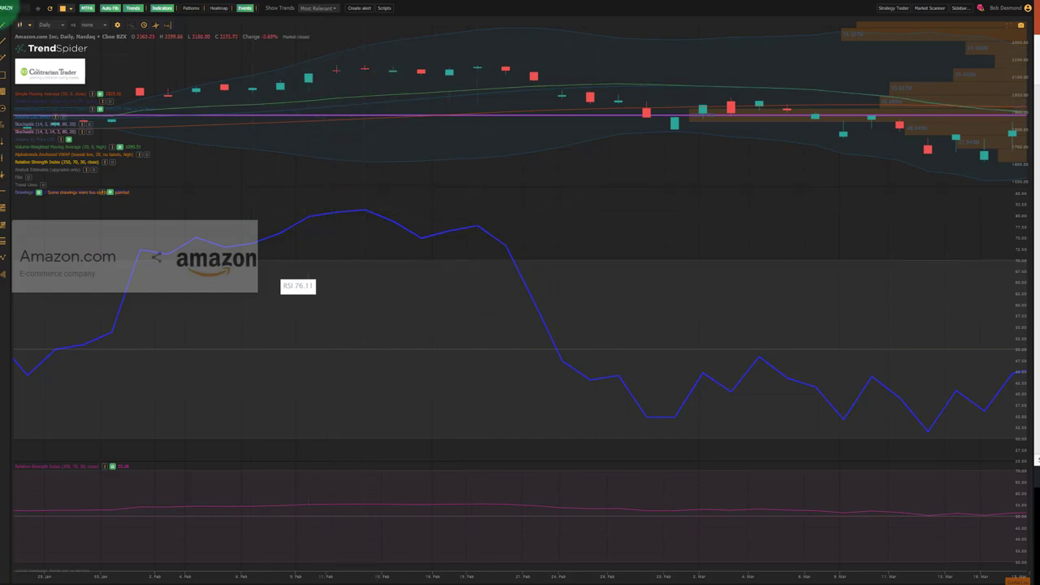
pyautogui.click(4, 24)
pyautogui.click(336, 65)
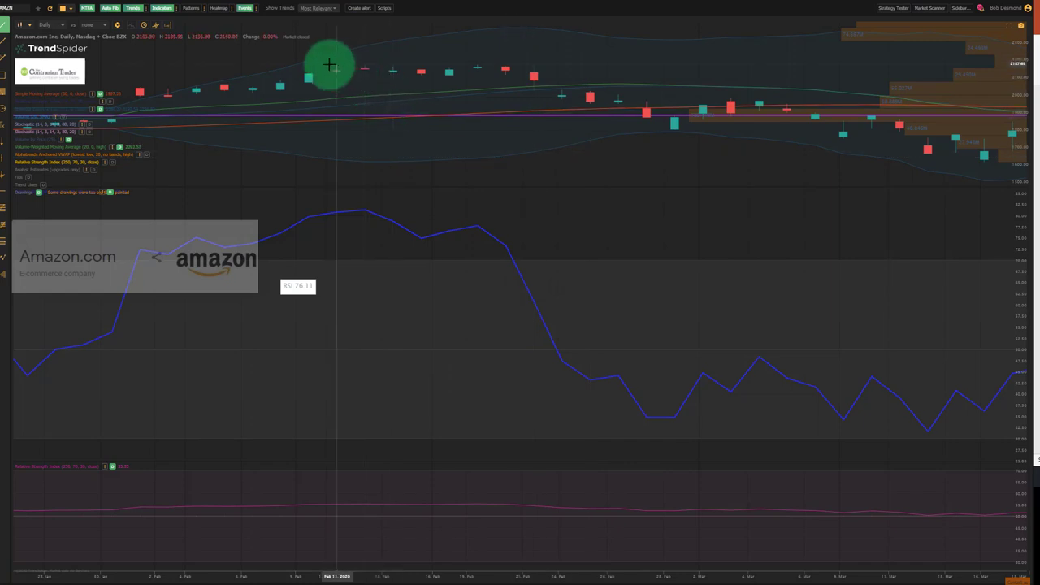
pyautogui.click(501, 63)
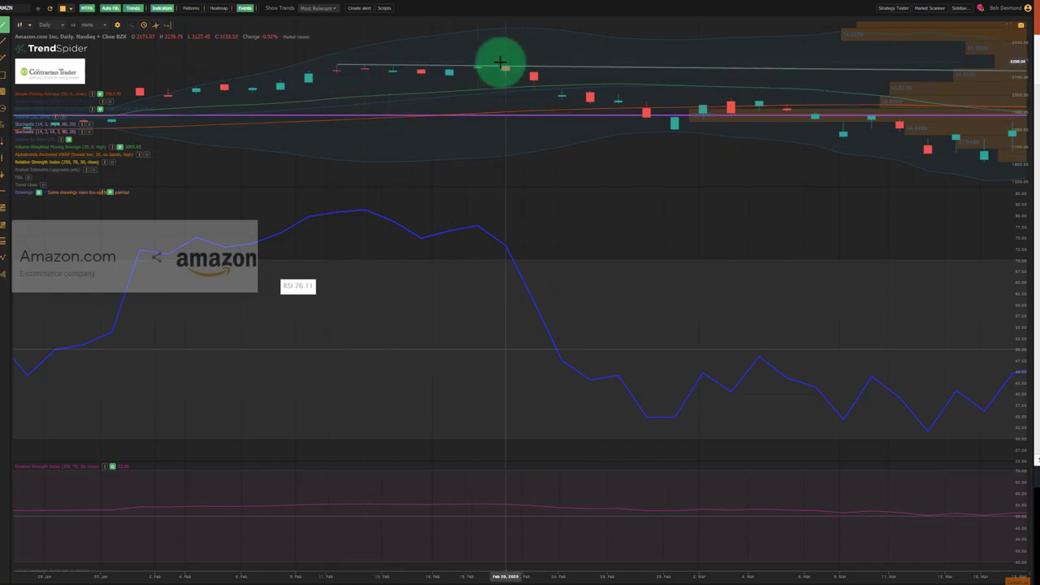
pyautogui.moveTo(500, 62)
pyautogui.mouseDown()
pyautogui.moveTo(491, 60)
pyautogui.moveTo(515, 76)
pyautogui.mouseUp()
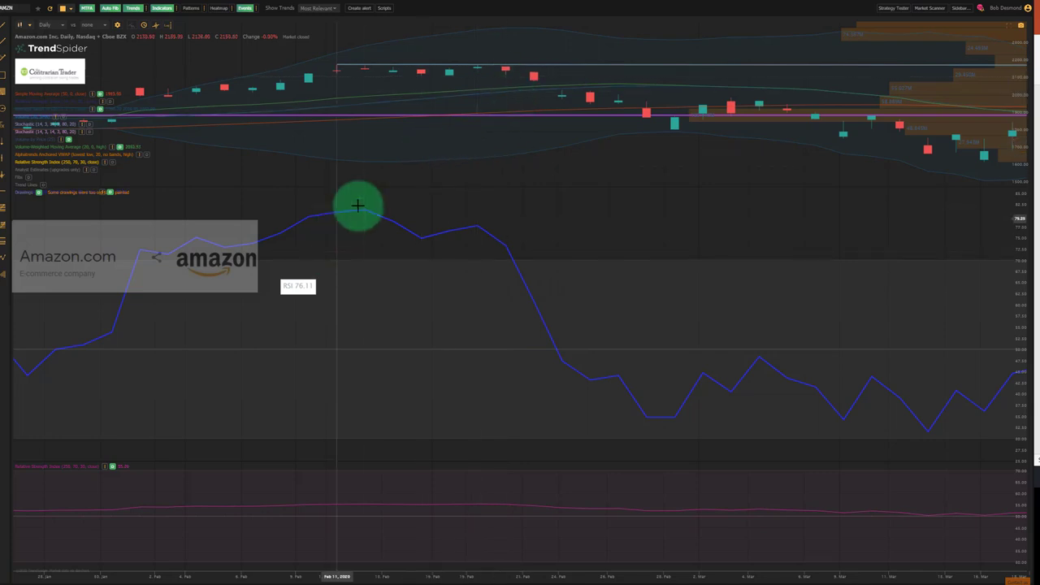
# Set the blue RSI's upper and lower levels to 80 and 20
pyautogui.click(128, 204)
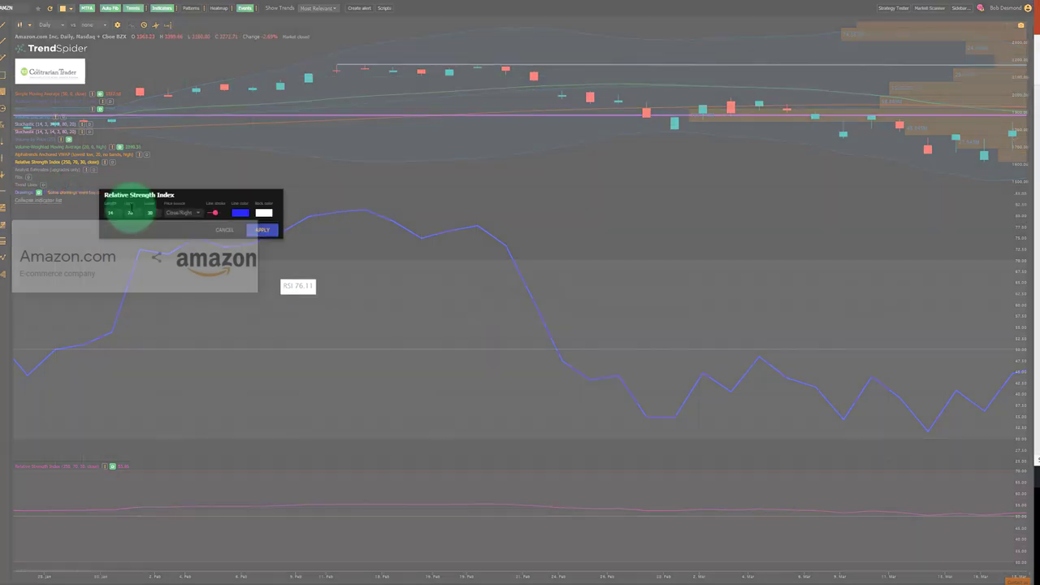
pyautogui.doubleClick(130, 213)
pyautogui.write('80')
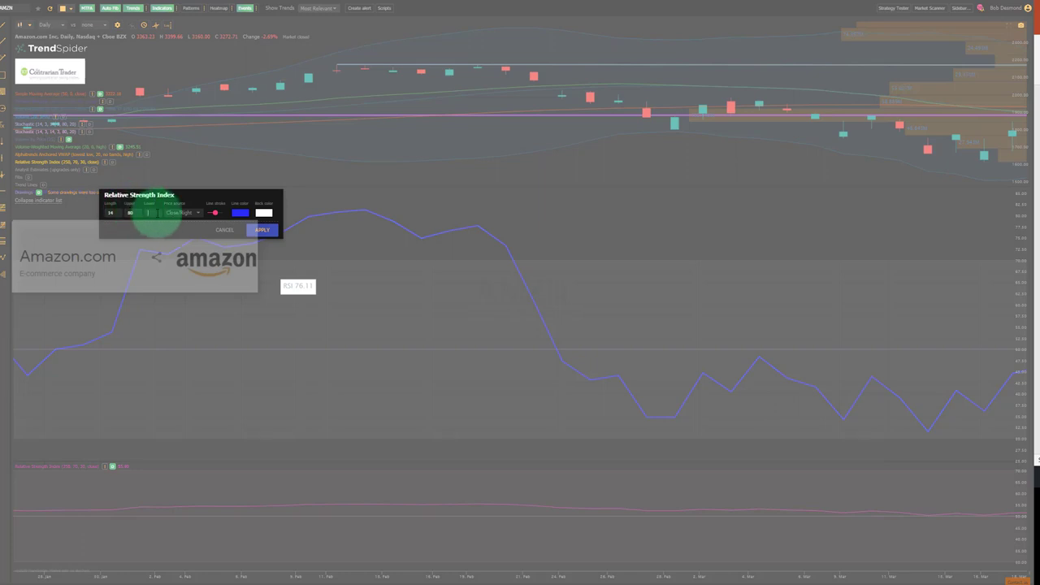
pyautogui.click(153, 213)
pyautogui.write('20')
pyautogui.click(262, 230)
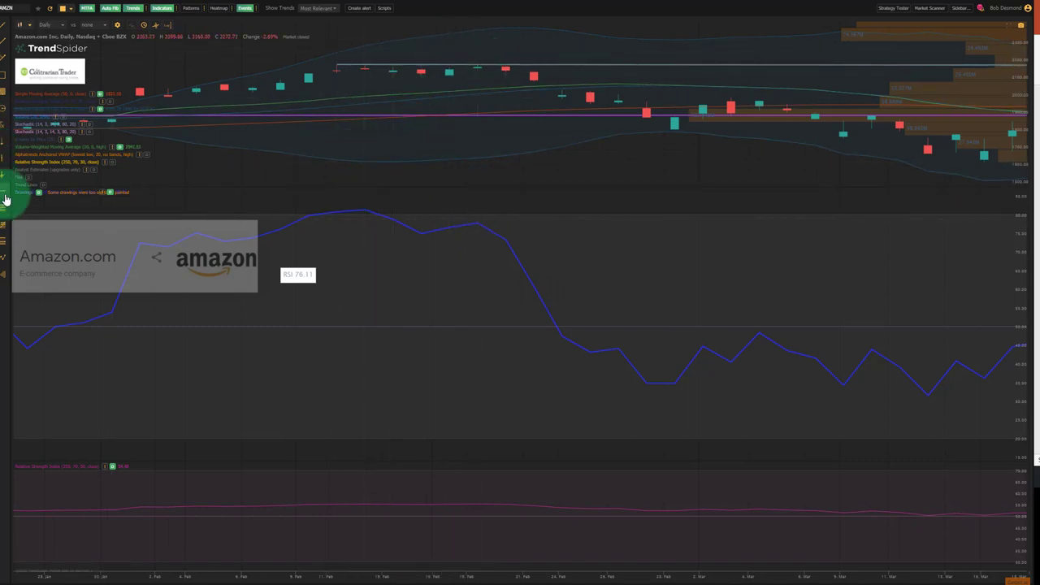
# Draw a falling trend line across the RSI's February peaks
pyautogui.click(5, 36)
pyautogui.click(367, 210)
pyautogui.click(512, 222)
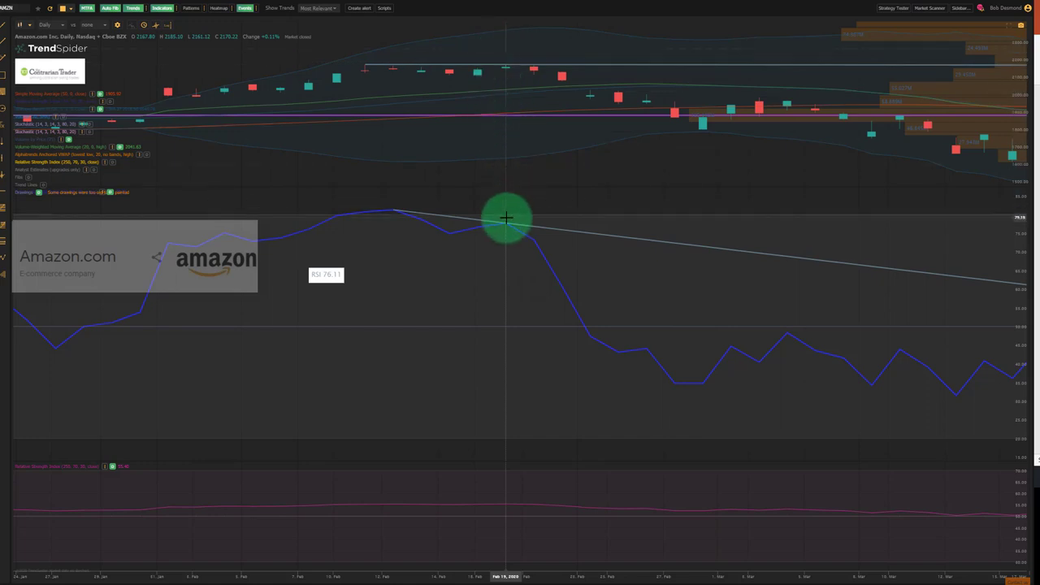
# Add a horizontal level across the RSI pane and one at 2116.95 on the price chart
pyautogui.click(104, 213)
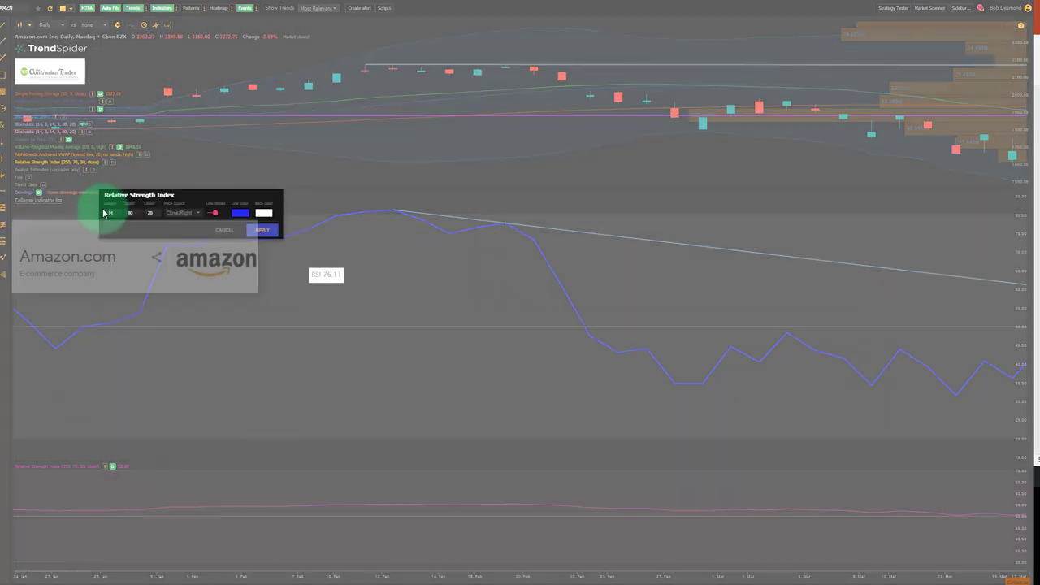
pyautogui.click(388, 210)
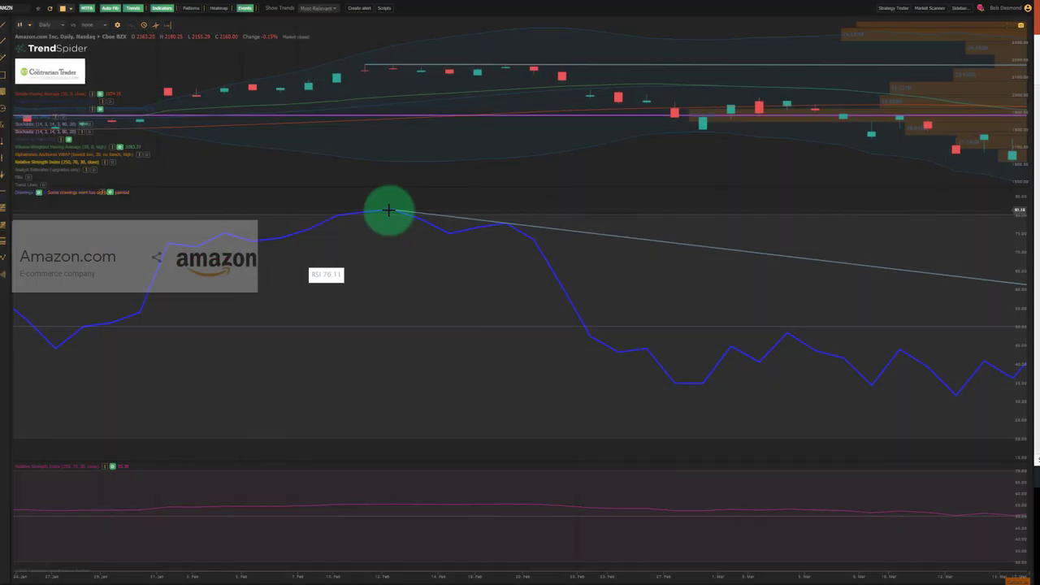
pyautogui.click(502, 231)
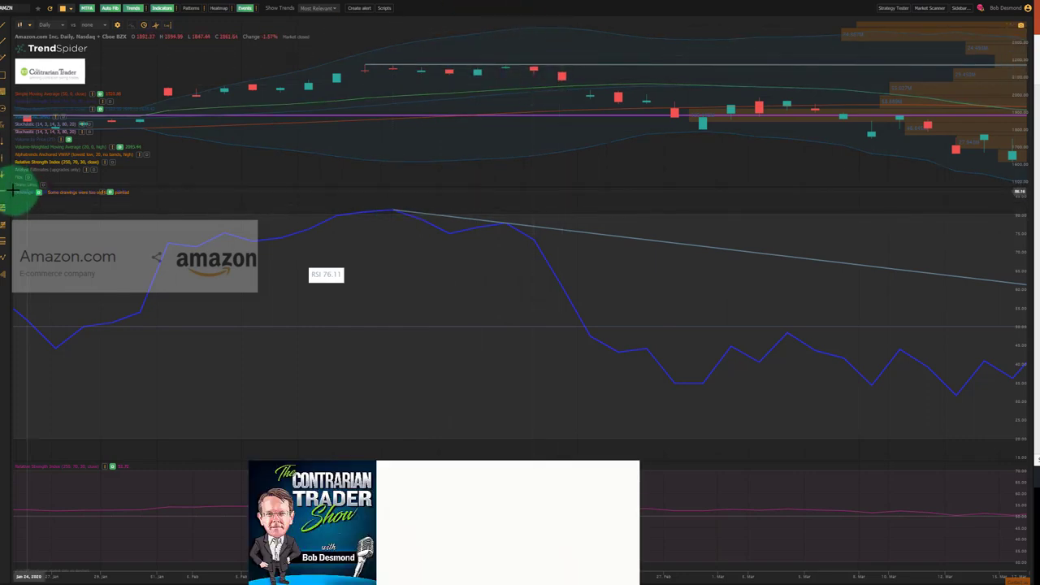
pyautogui.click(232, 227)
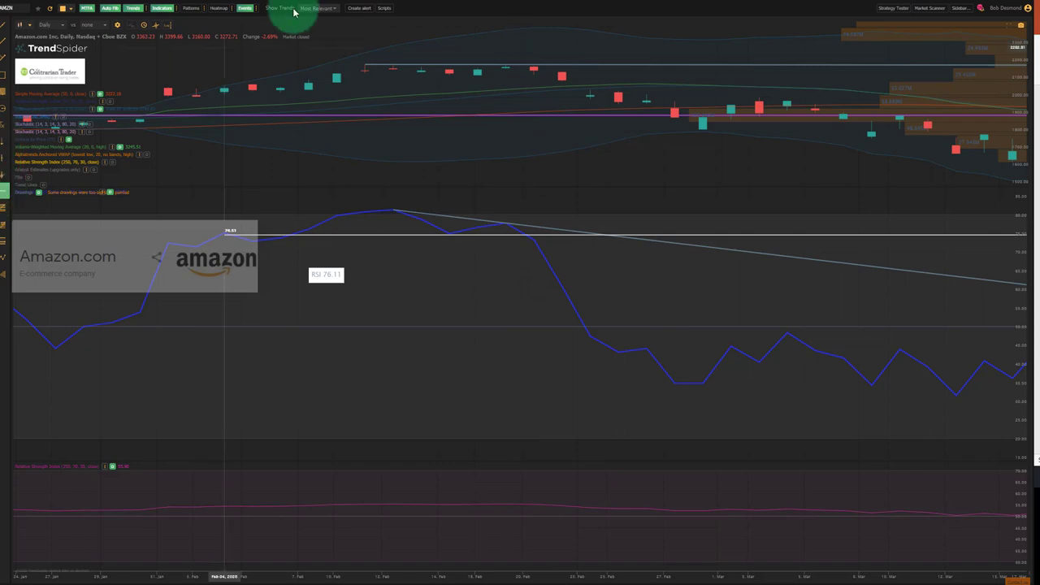
pyautogui.click(315, 78)
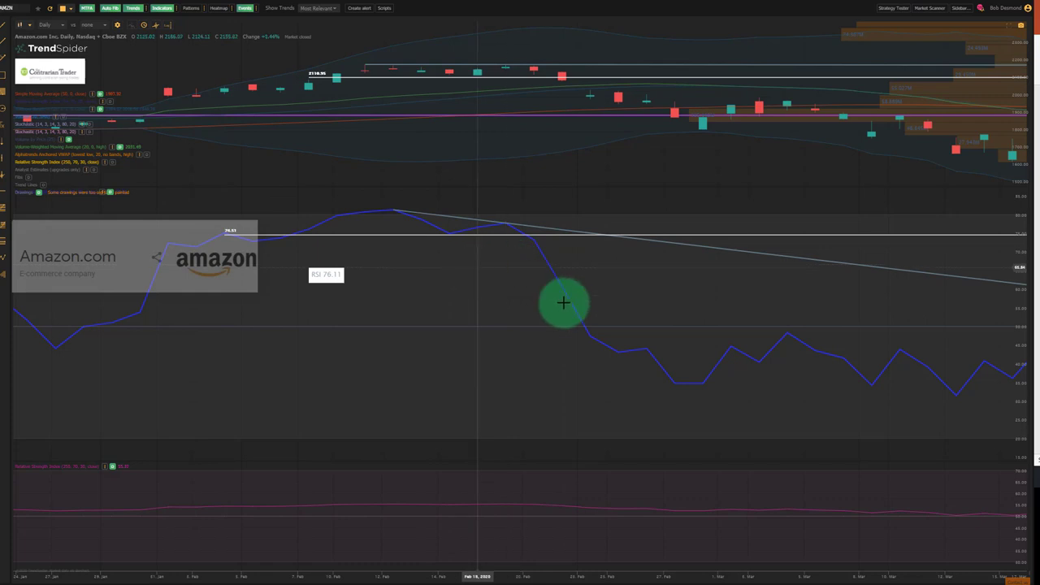
# Change a threshold of the lower RSI to 70 and apply it
pyautogui.click(105, 468)
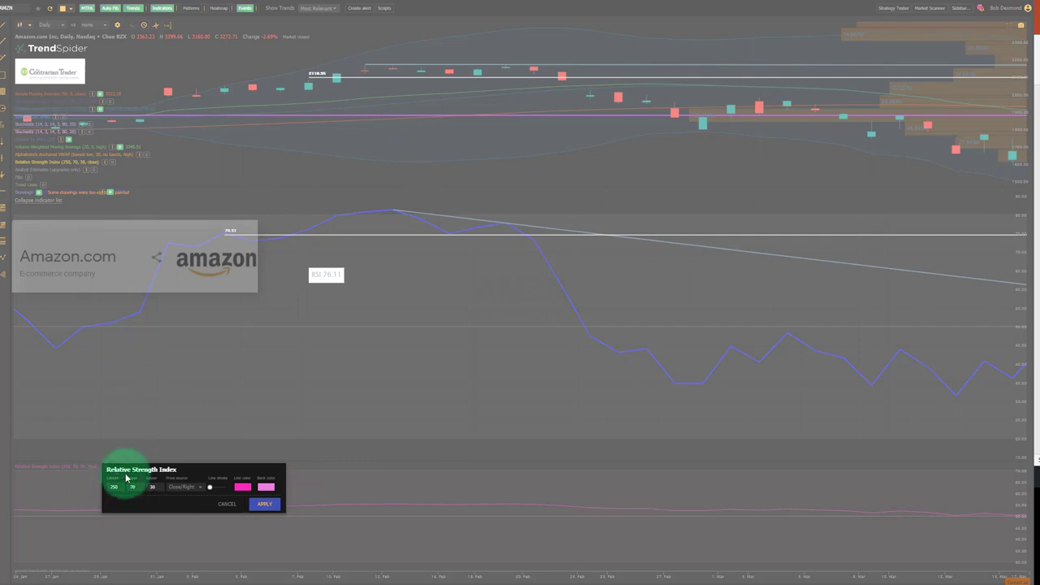
pyautogui.doubleClick(148, 486)
pyautogui.write('70')
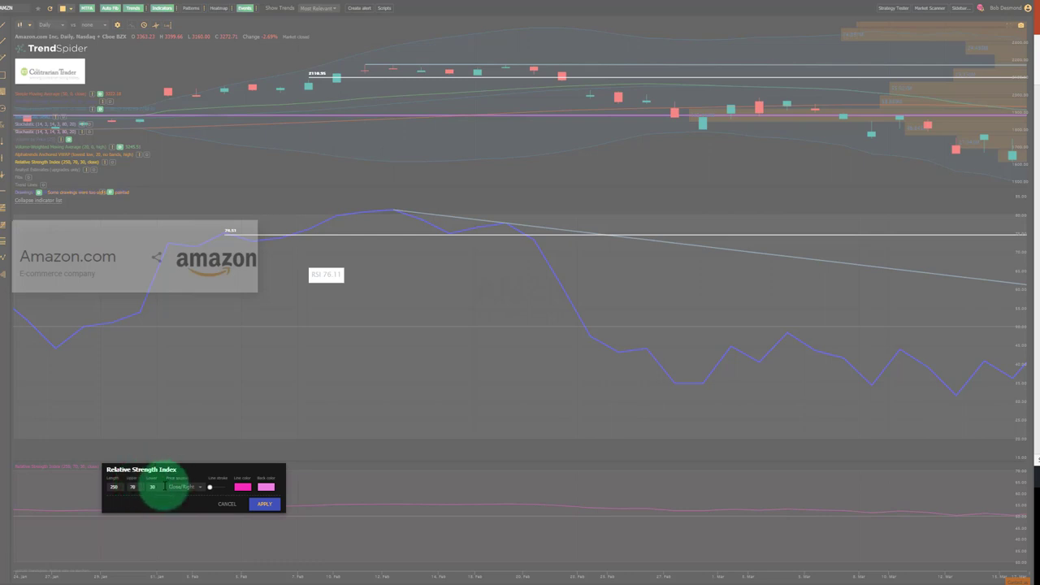
pyautogui.click(254, 504)
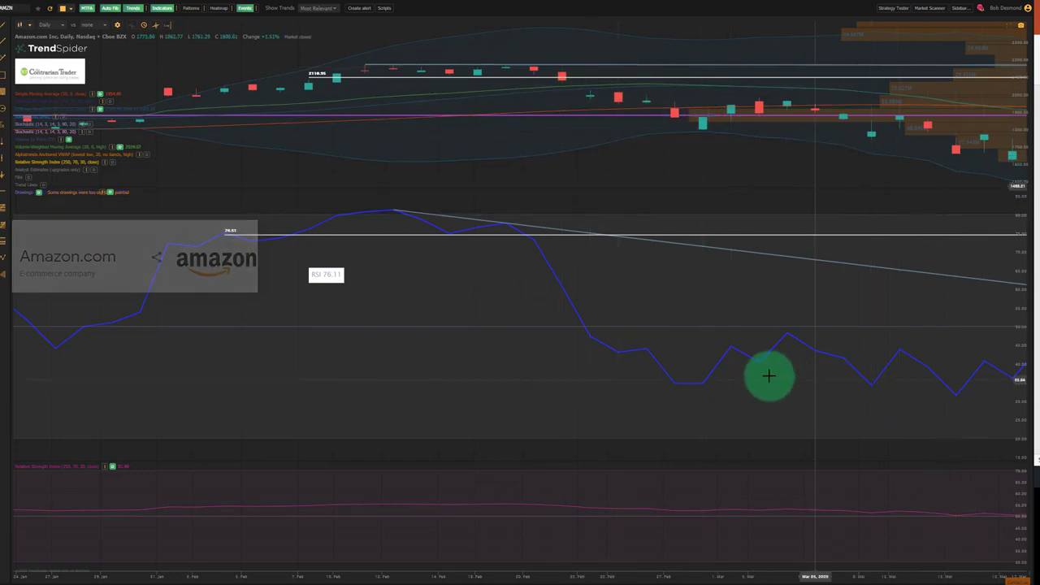
# Pan the Amazon chart to shift its visible range toward more recent bars
pyautogui.moveTo(768, 374); pyautogui.dragTo(655, 378)
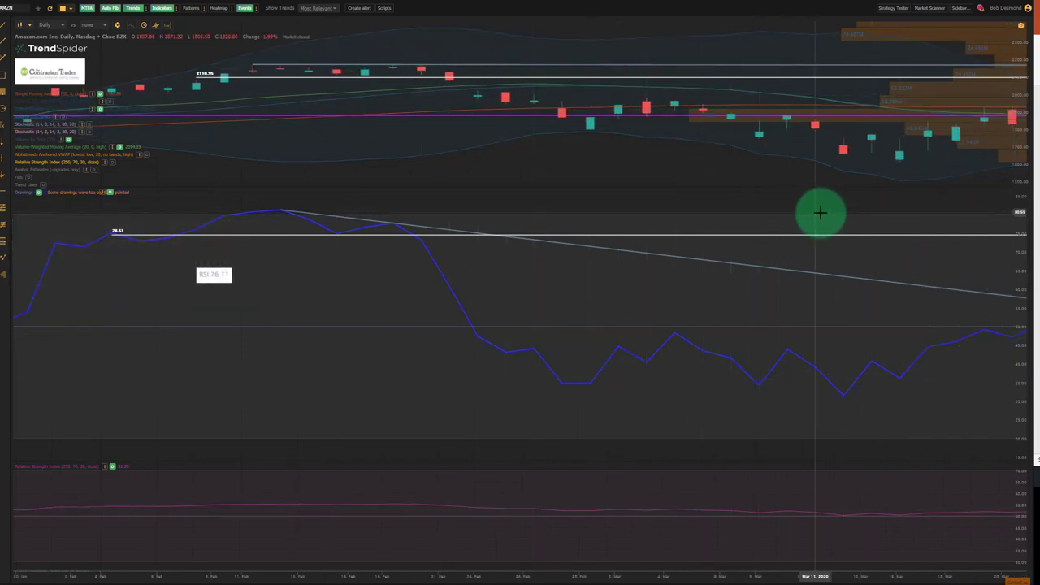
pyautogui.moveTo(158, 260); pyautogui.dragTo(272, 260)
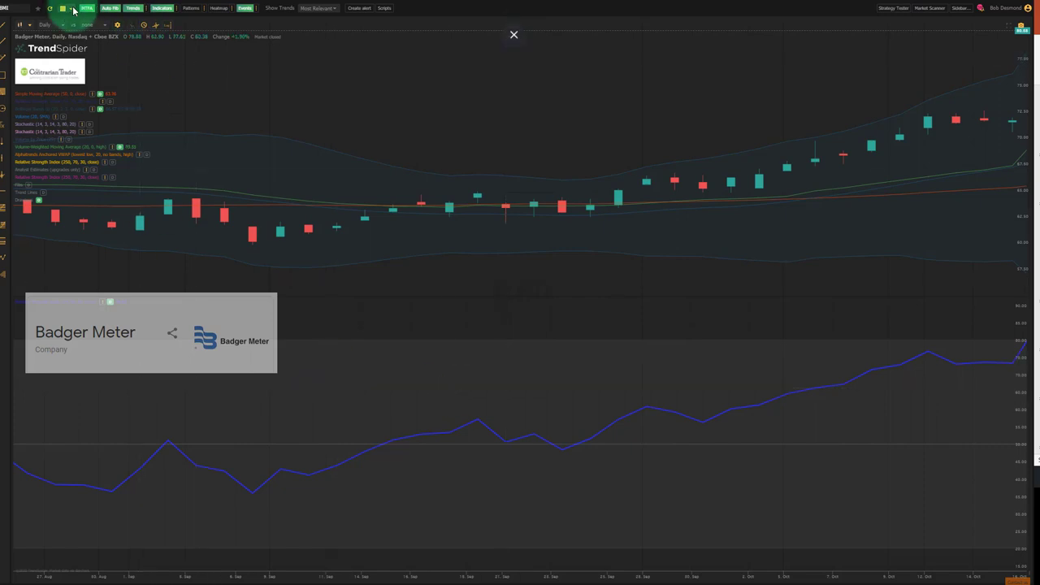
pyautogui.click(46, 26)
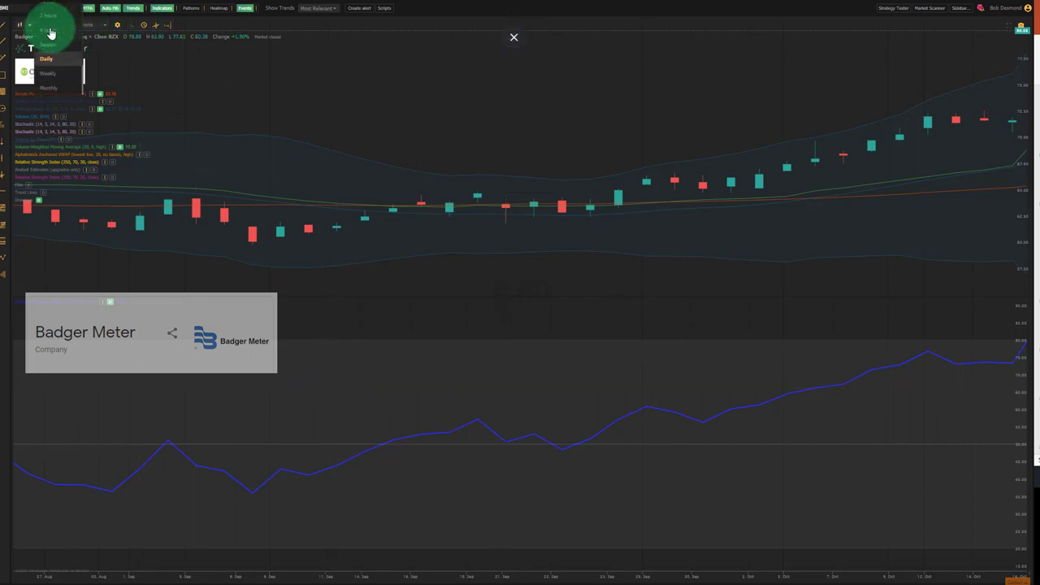
pyautogui.click(51, 81)
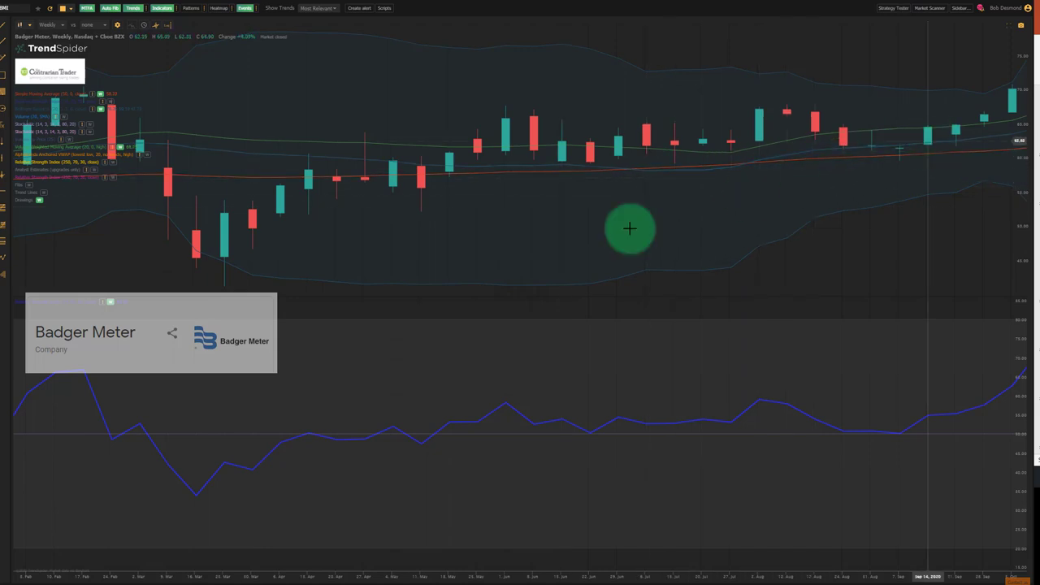
pyautogui.click(51, 25)
pyautogui.click(46, 61)
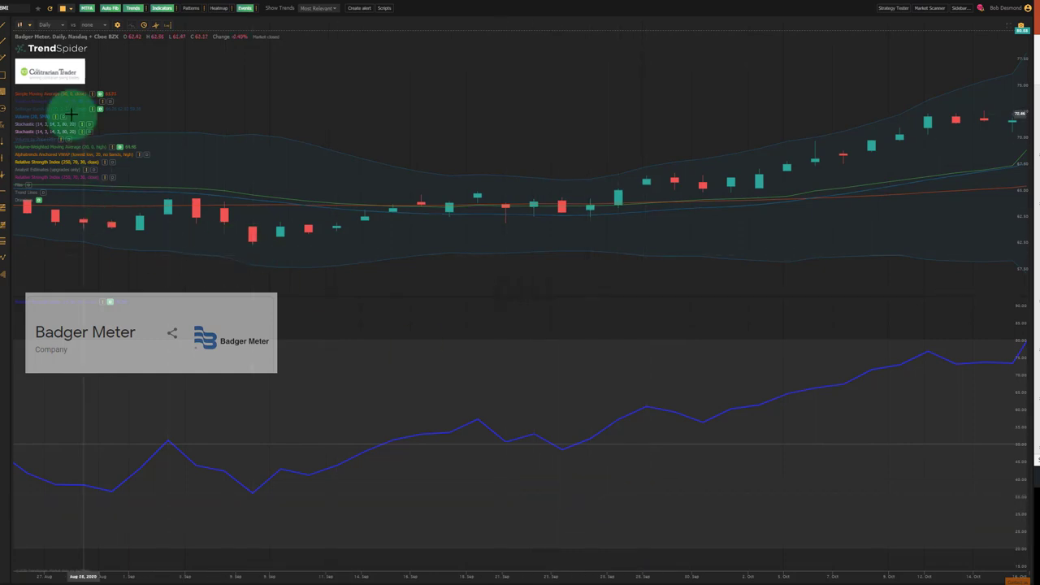
# Draw a falling RSI trend line from the mid-September peak and a horizontal RSI level at 50
pyautogui.click(6, 31)
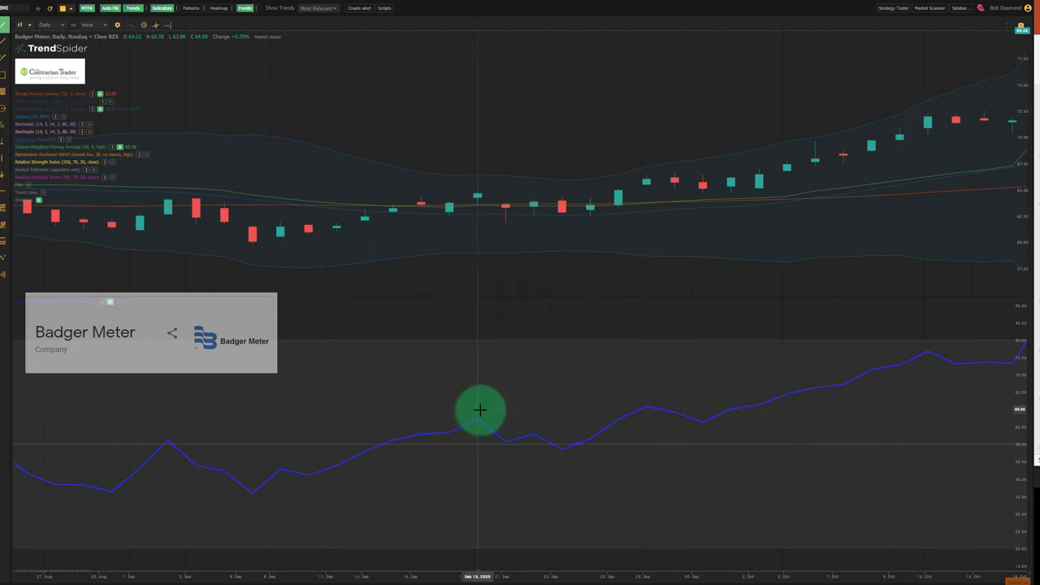
pyautogui.moveTo(503, 428); pyautogui.dragTo(531, 432)
pyautogui.click(4, 197)
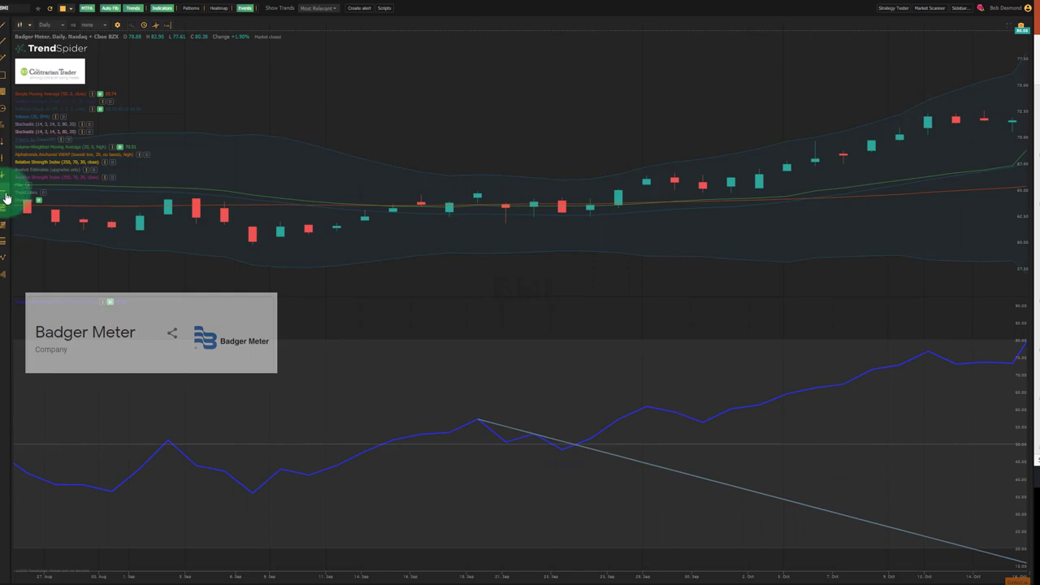
pyautogui.moveTo(436, 464)
pyautogui.mouseDown()
pyautogui.moveTo(446, 444)
pyautogui.moveTo(504, 545)
pyautogui.moveTo(515, 443)
pyautogui.moveTo(559, 457)
pyautogui.mouseUp()
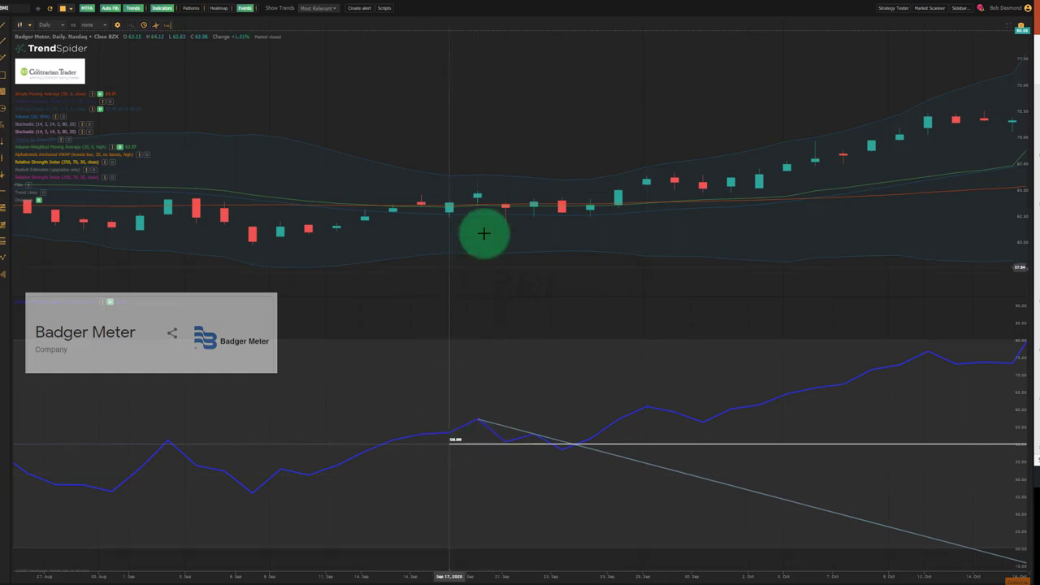
# Anchor a falling price trend line on the mid-September candle and lower the RSI level to 49.11
pyautogui.click(4, 24)
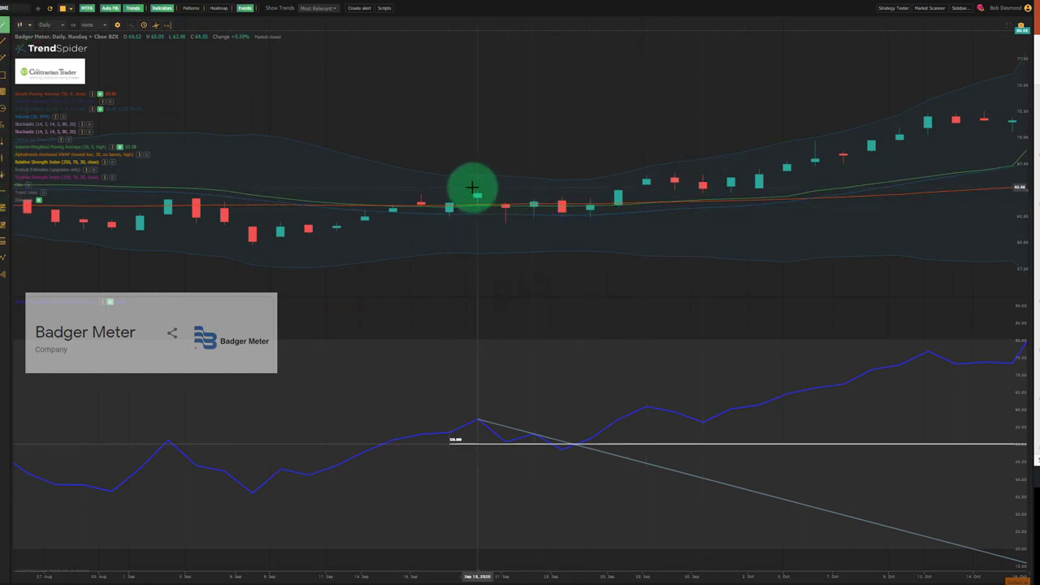
pyautogui.click(478, 191)
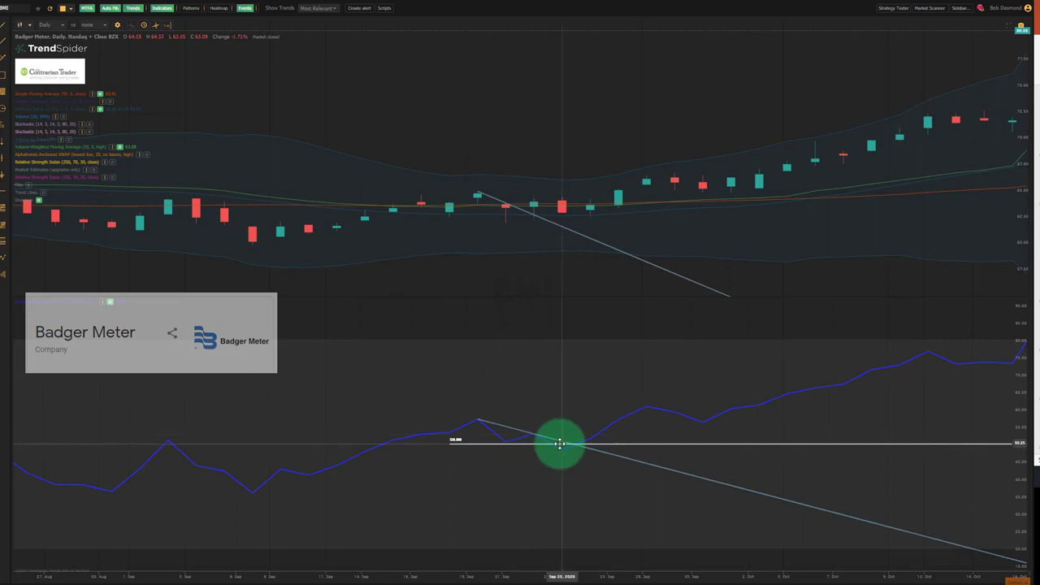
pyautogui.moveTo(566, 443); pyautogui.dragTo(566, 446)
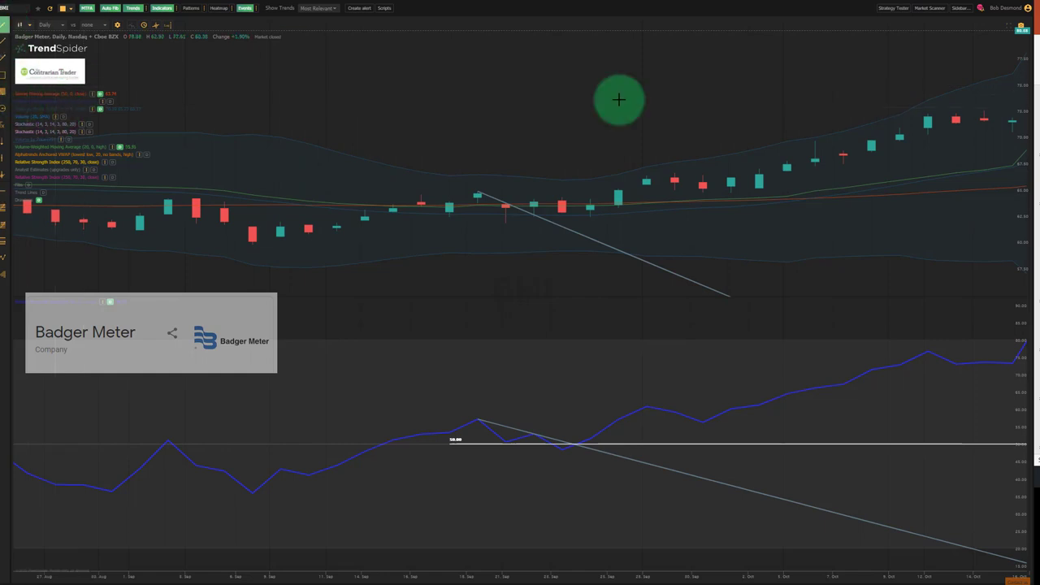
# Draw a rising support line through two price lows, then falling lines on RSI and price
pyautogui.click(505, 217)
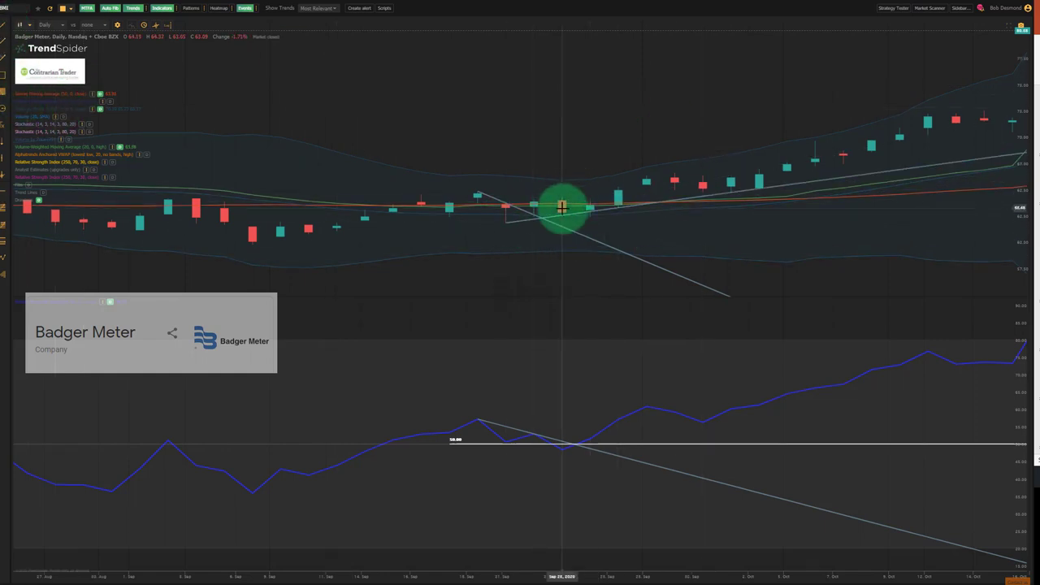
pyautogui.click(562, 208)
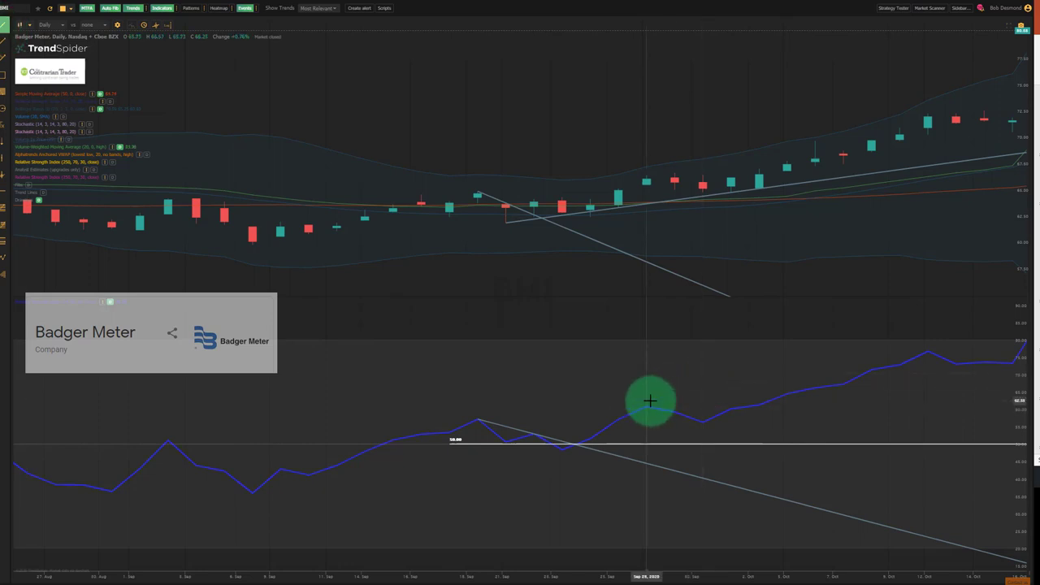
pyautogui.moveTo(650, 402); pyautogui.dragTo(780, 423)
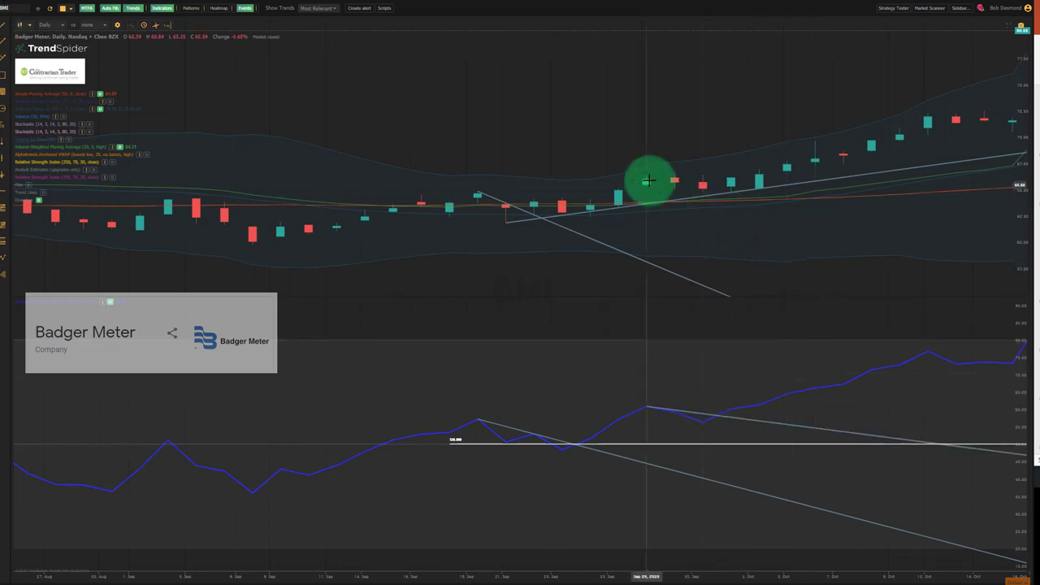
pyautogui.moveTo(633, 165)
pyautogui.mouseDown()
pyautogui.moveTo(767, 182)
pyautogui.moveTo(744, 179)
pyautogui.mouseUp()
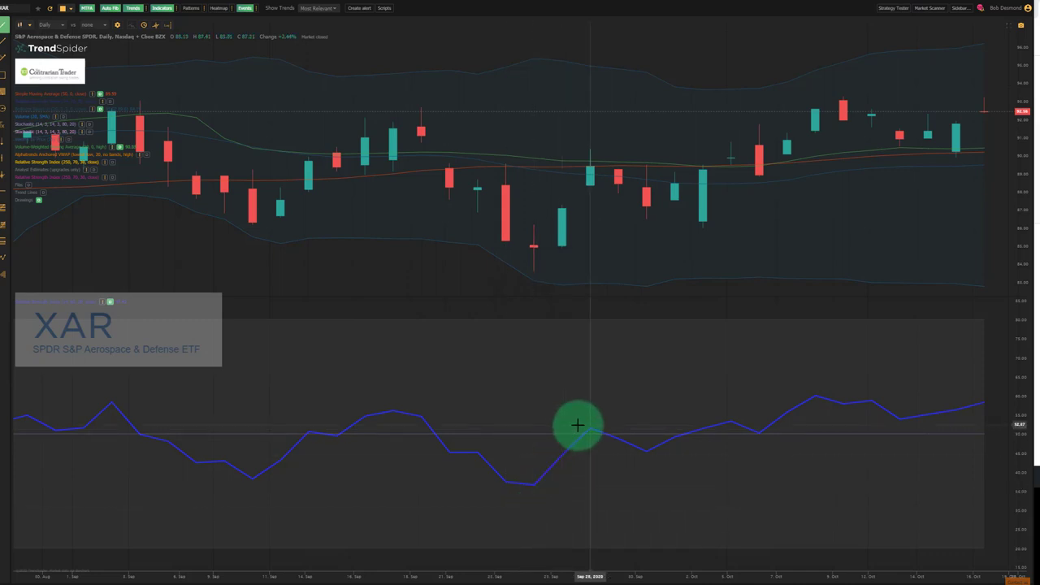
# Draw falling trend lines from the Sep 28 candle top on XAR's price chart and RSI pane
pyautogui.moveTo(590, 145); pyautogui.dragTo(671, 172)
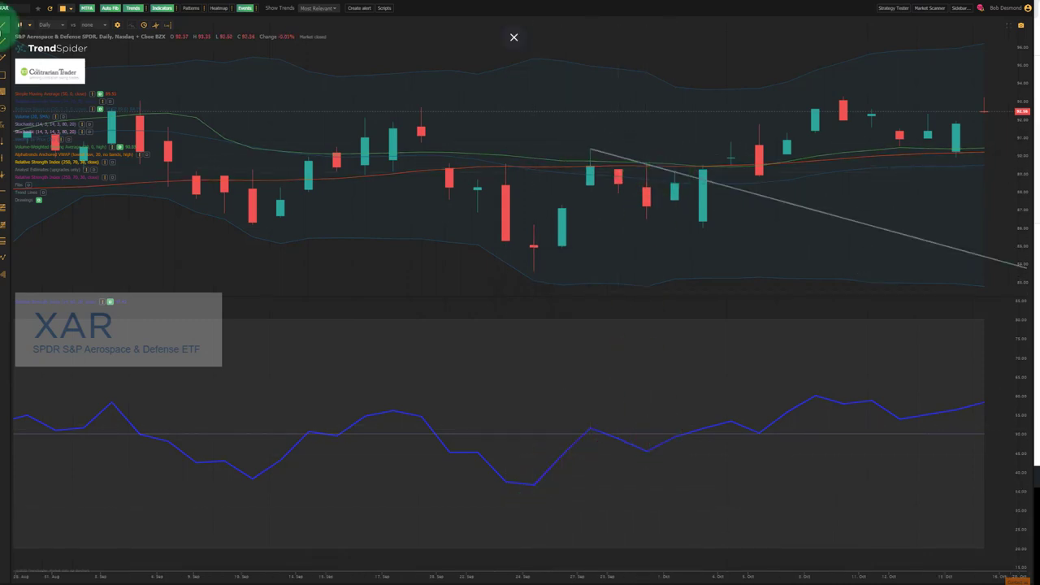
pyautogui.click(588, 340)
pyautogui.moveTo(588, 422); pyautogui.dragTo(648, 453)
# Draw rising trend lines from the late-September low in the RSI pane and the price pane
pyautogui.click(4, 25)
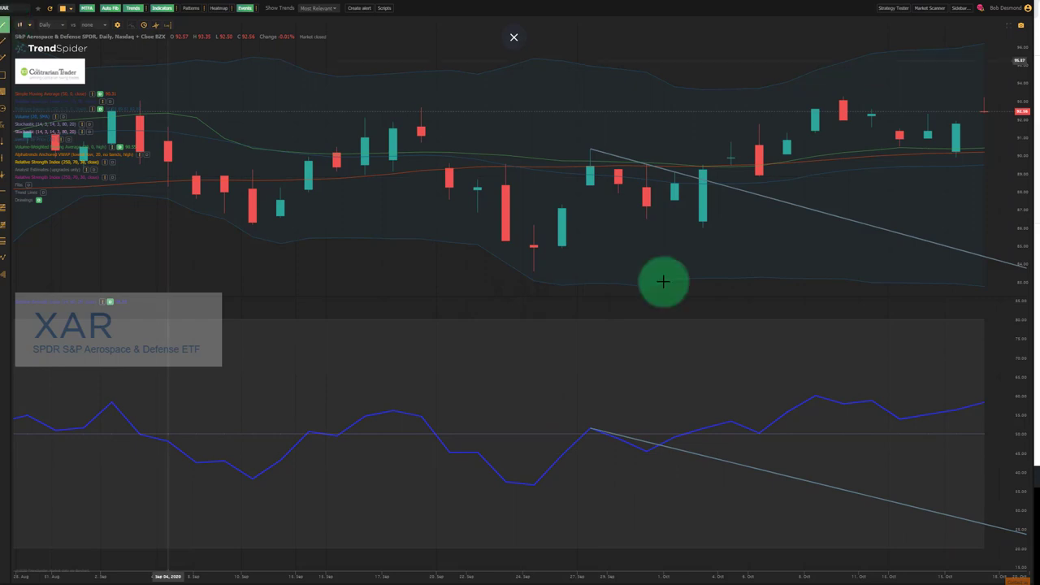
pyautogui.moveTo(534, 482); pyautogui.dragTo(840, 455)
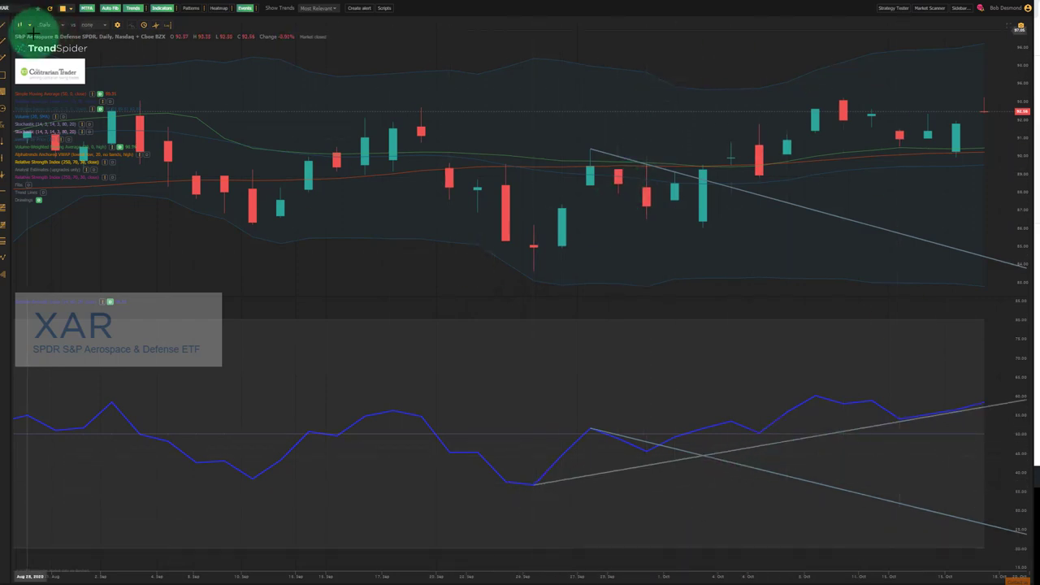
pyautogui.moveTo(534, 270); pyautogui.dragTo(720, 225)
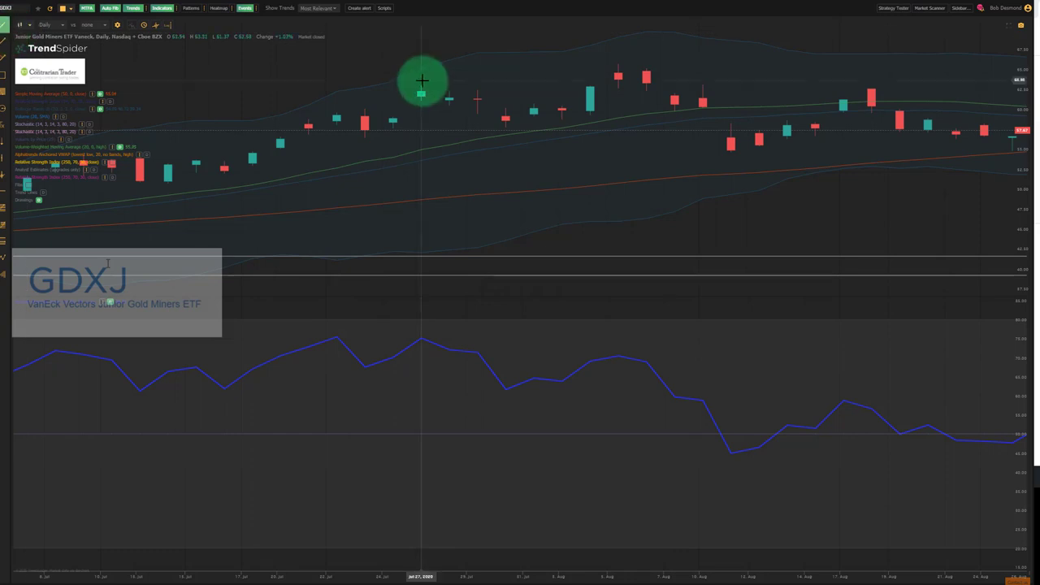
# Draw a falling trend line across the late-July and August price highs, deleting the stray RSI line
pyautogui.moveTo(421, 80); pyautogui.dragTo(519, 92)
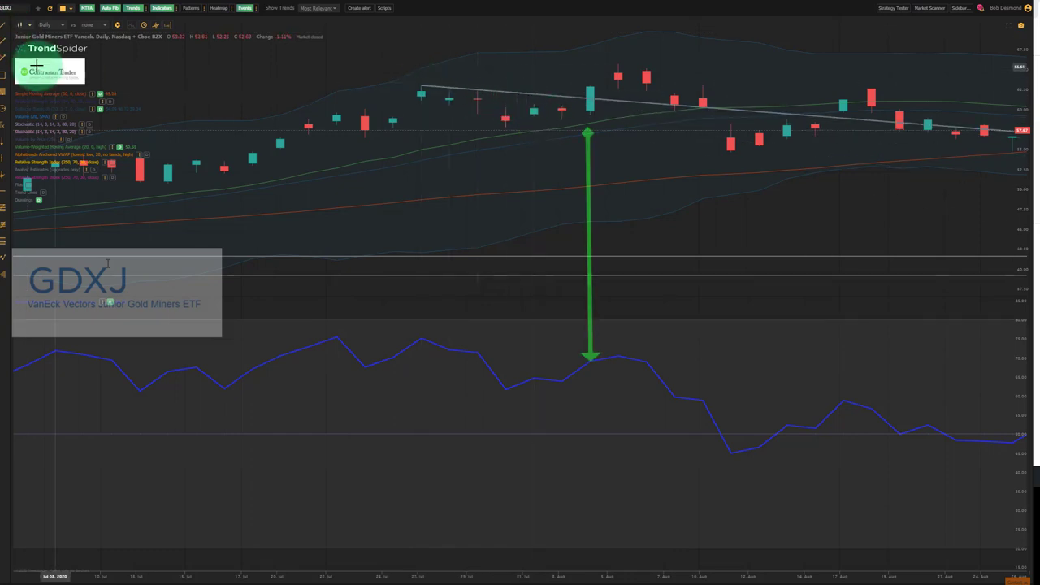
pyautogui.click(418, 334)
pyautogui.click(701, 109)
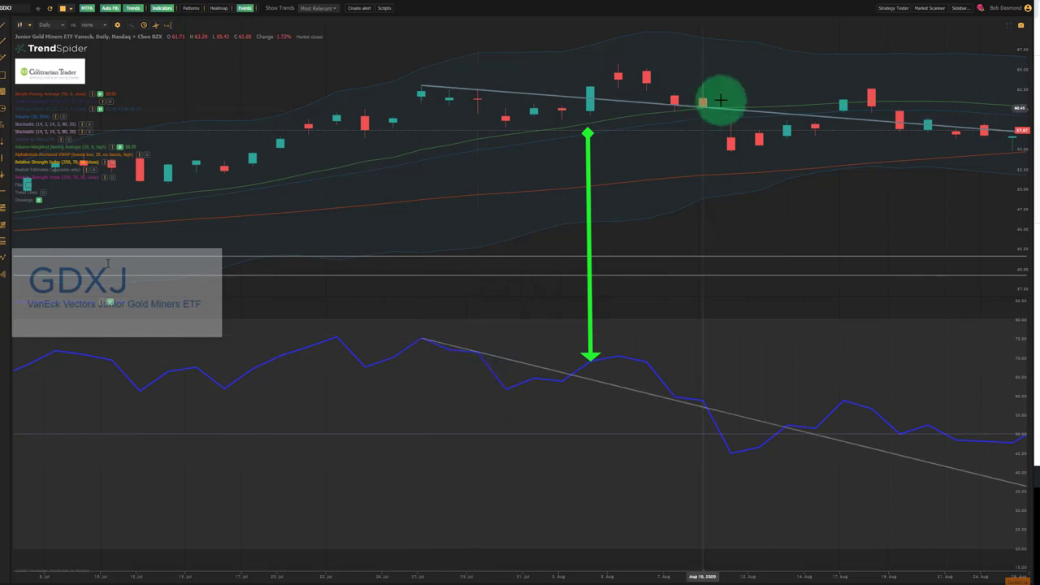
pyautogui.click(502, 355)
pyautogui.press('Delete')
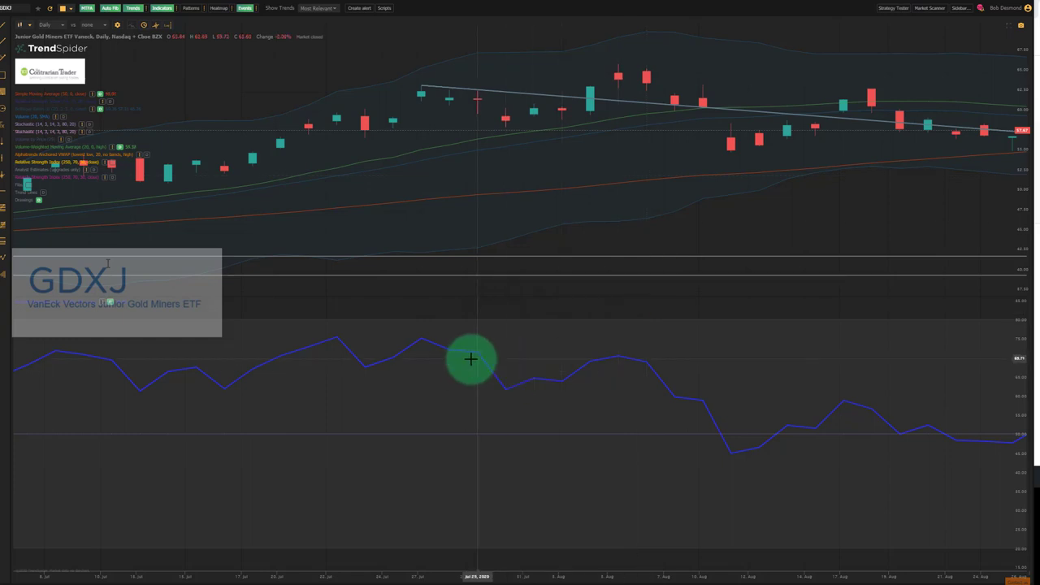
# Draw two descending RSI trend lines across the July peaks and the later peak
pyautogui.click(3, 25)
pyautogui.moveTo(381, 358); pyautogui.dragTo(599, 344)
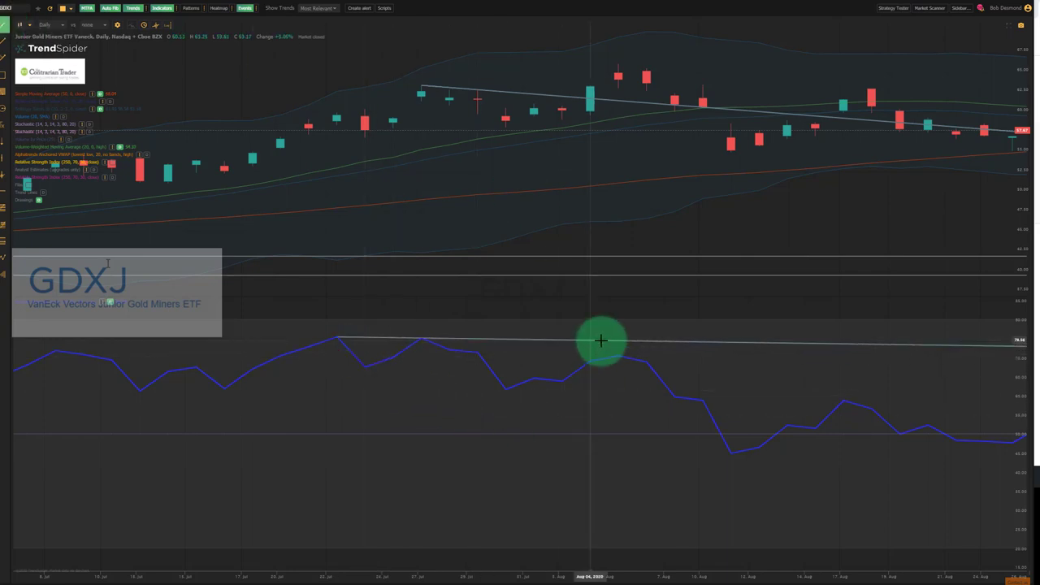
pyautogui.click(3, 25)
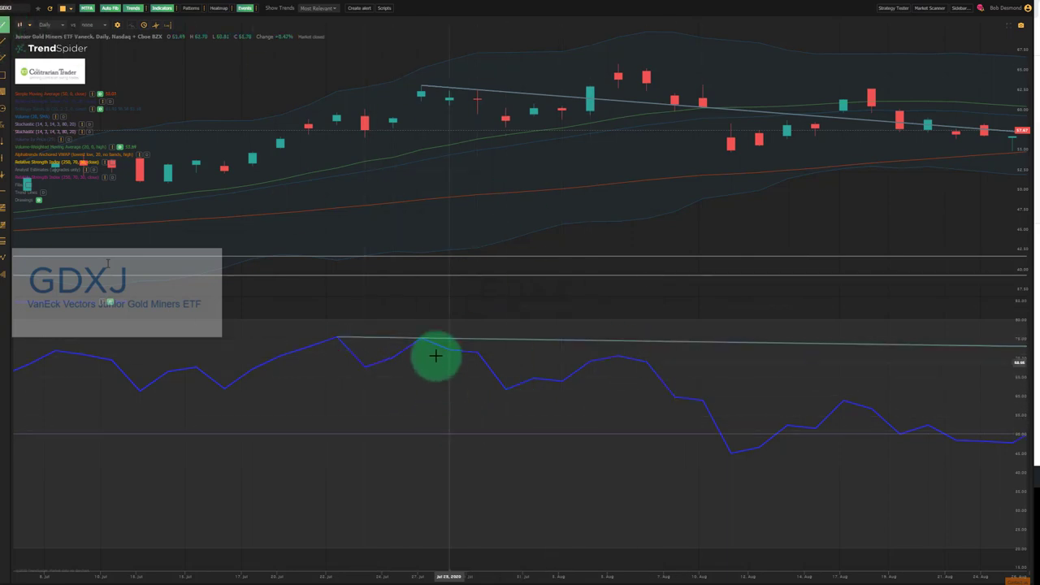
pyautogui.moveTo(417, 337); pyautogui.dragTo(618, 356)
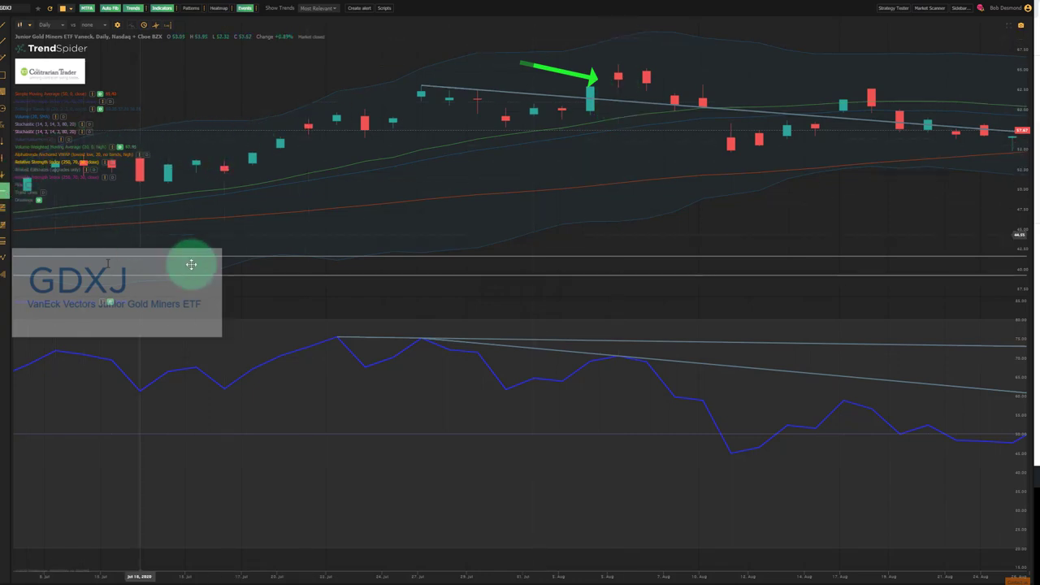
# Add a horizontal RSI level at 57.24 and pan the chart toward later dates
pyautogui.click(332, 368)
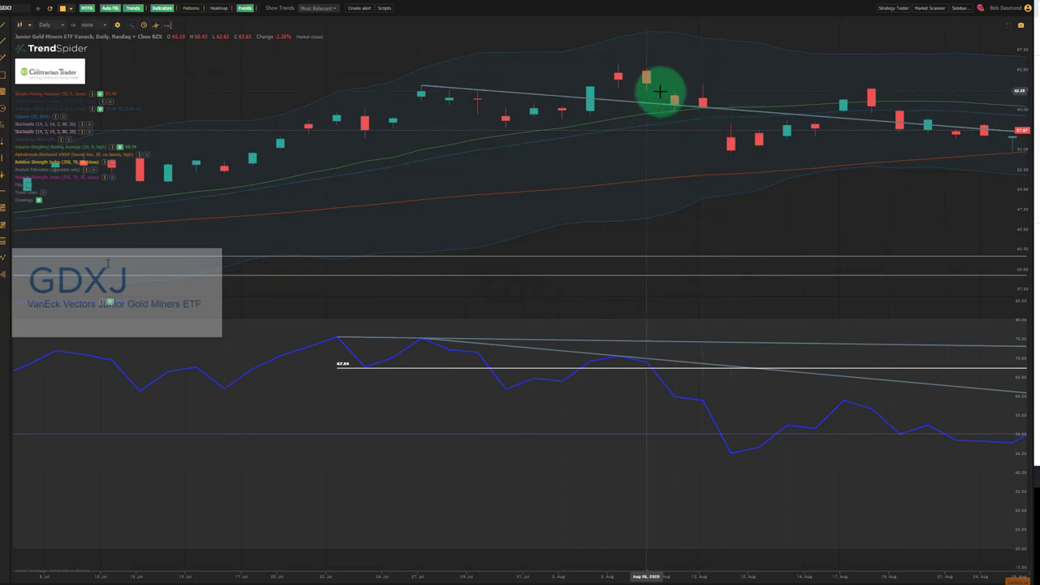
pyautogui.moveTo(754, 111); pyautogui.dragTo(376, 155)
pyautogui.moveTo(793, 206); pyautogui.dragTo(648, 184)
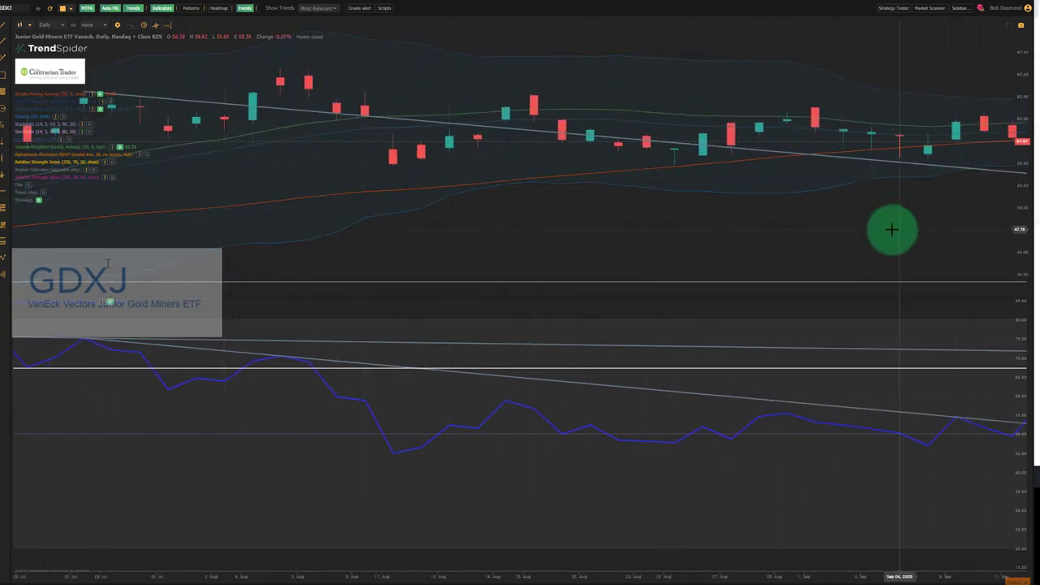
pyautogui.hscroll(-5, 671, 209)
pyautogui.moveTo(328, 345)
pyautogui.mouseDown()
pyautogui.moveTo(455, 344)
pyautogui.moveTo(673, 365)
pyautogui.moveTo(464, 344)
pyautogui.moveTo(472, 364)
pyautogui.mouseUp()
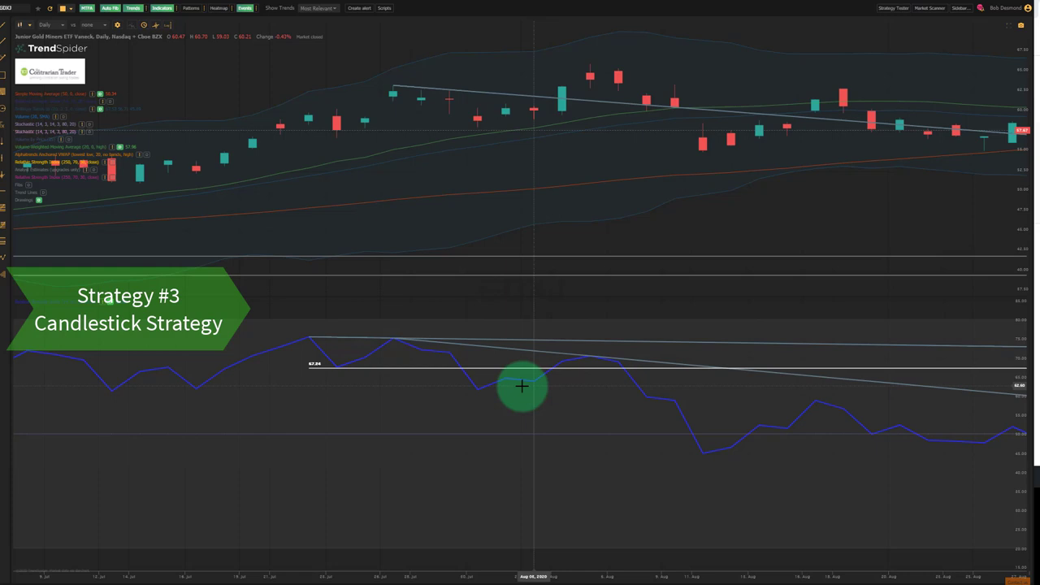
# Load the DBA chart on Monthly candles and pan to the most recent months
pyautogui.press('Down')
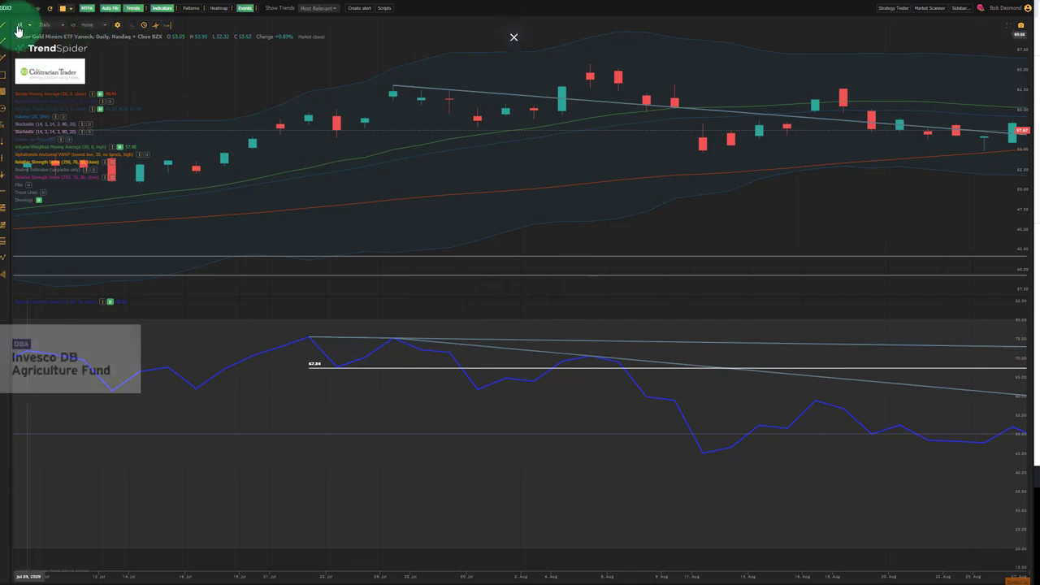
pyautogui.click(53, 26)
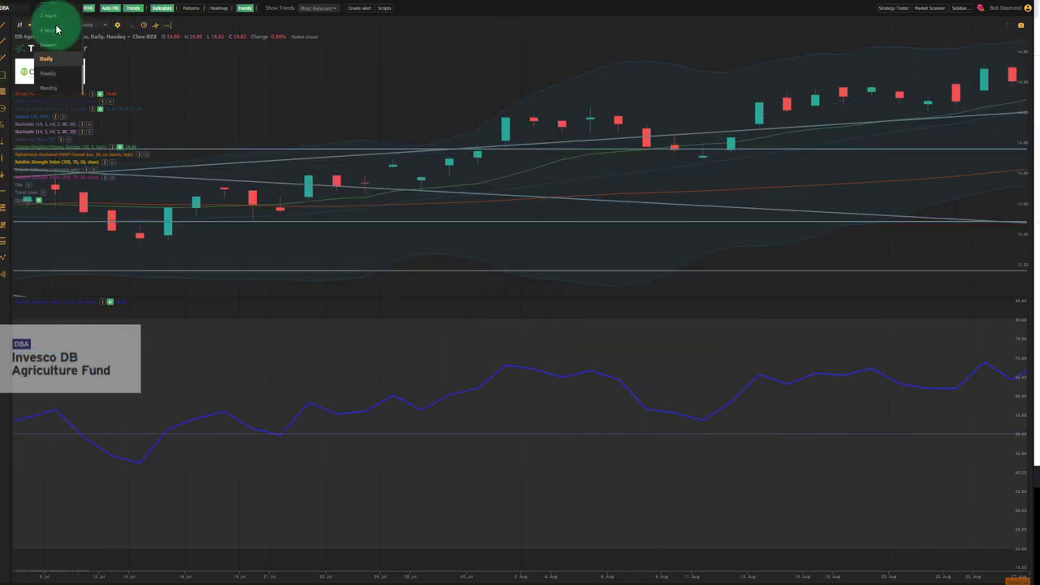
pyautogui.click(52, 97)
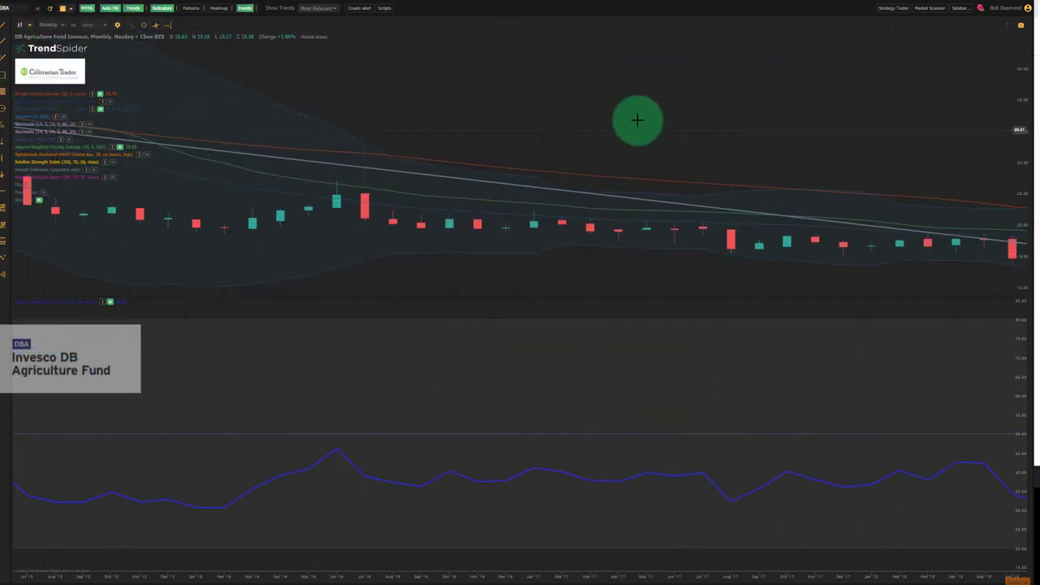
pyautogui.moveTo(636, 121); pyautogui.dragTo(397, 98)
pyautogui.moveTo(482, 87)
pyautogui.mouseDown()
pyautogui.moveTo(647, 97)
pyautogui.moveTo(824, 86)
pyautogui.moveTo(487, 89)
pyautogui.moveTo(829, 100)
pyautogui.moveTo(515, 82)
pyautogui.moveTo(436, 93)
pyautogui.moveTo(602, 108)
pyautogui.mouseUp()
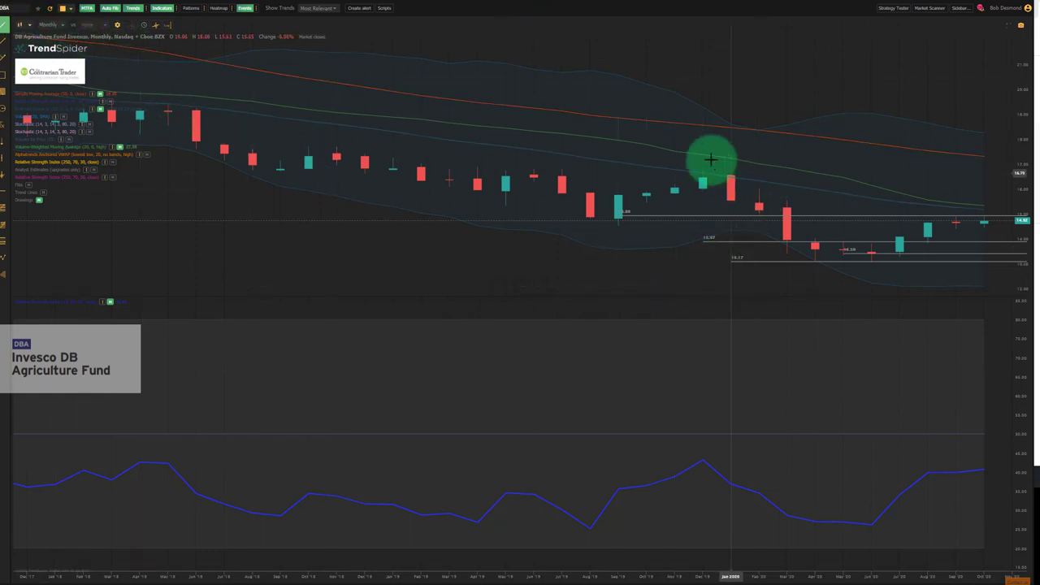
pyautogui.click(703, 159)
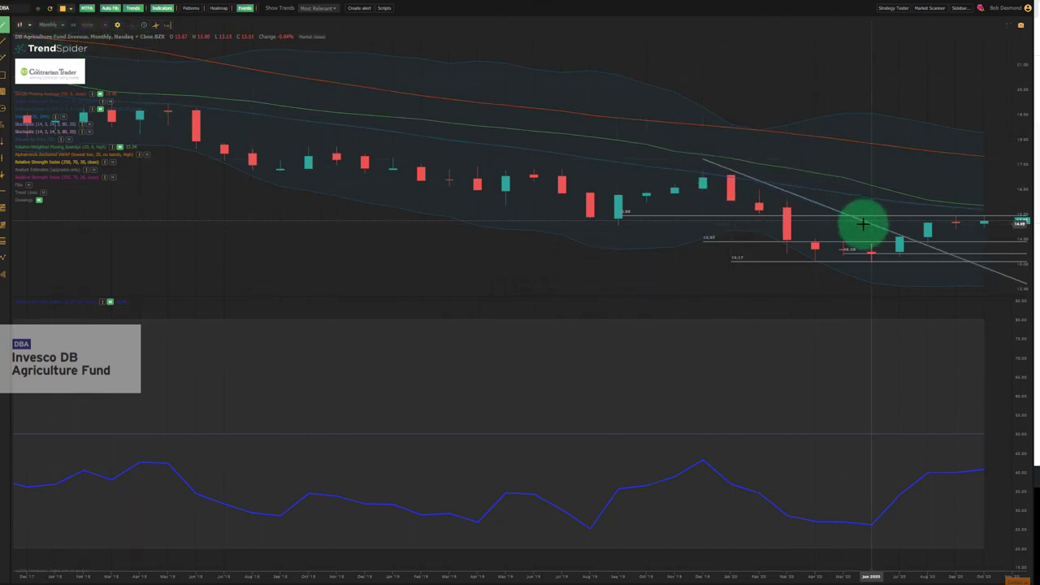
pyautogui.press('Escape')
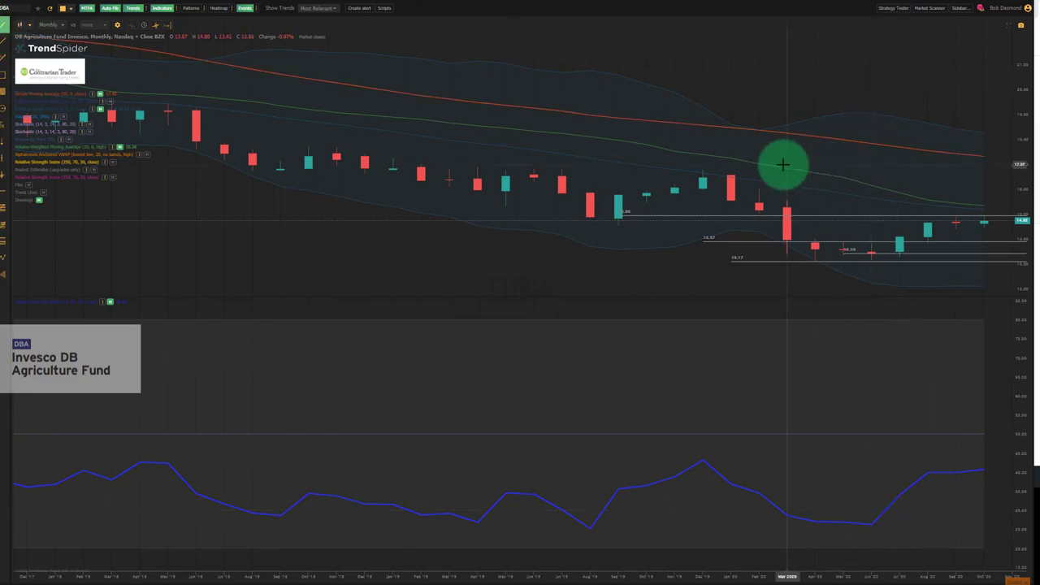
pyautogui.click(705, 170)
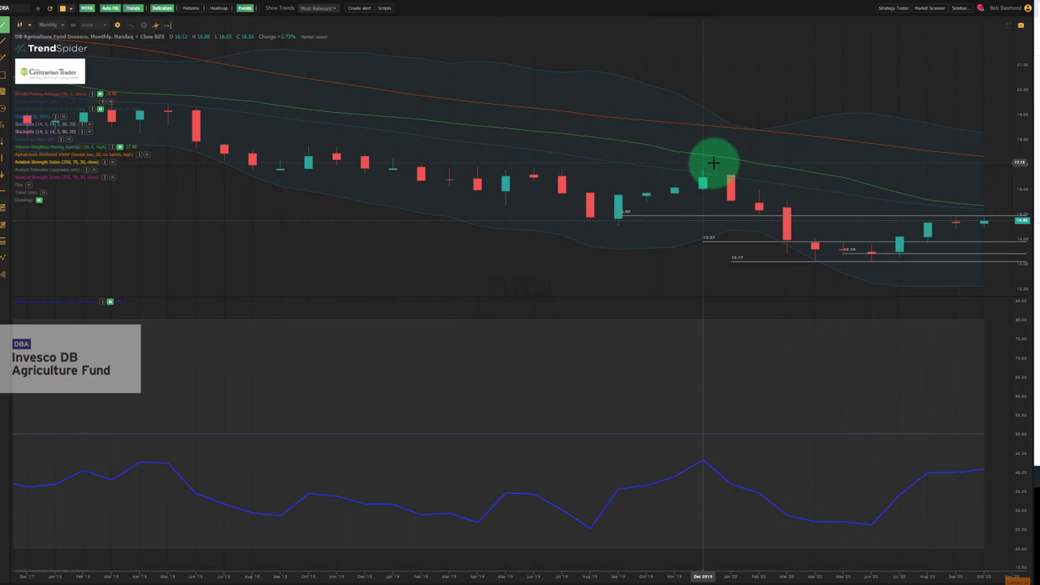
pyautogui.click(905, 235)
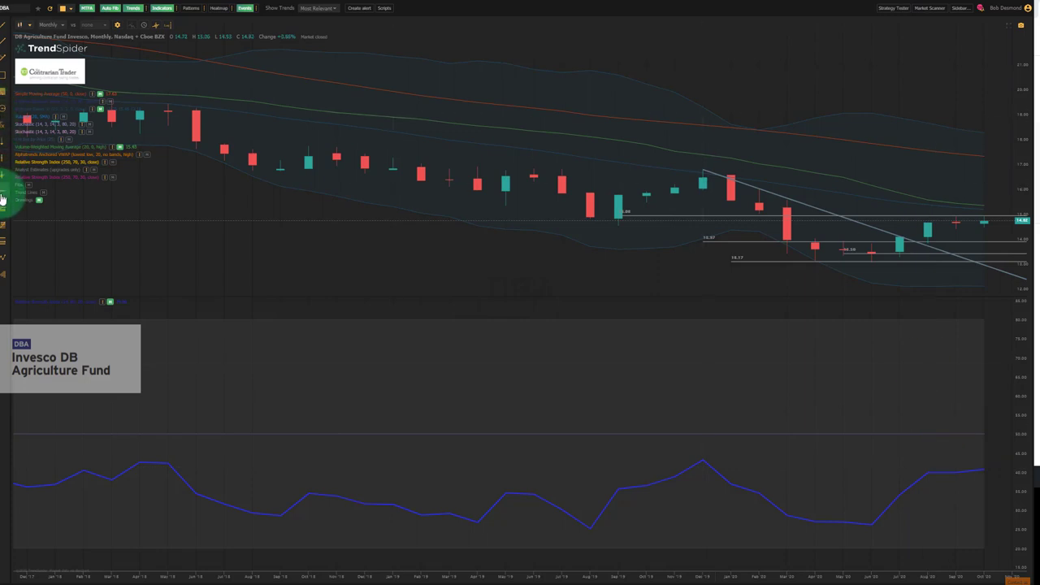
pyautogui.click(831, 217)
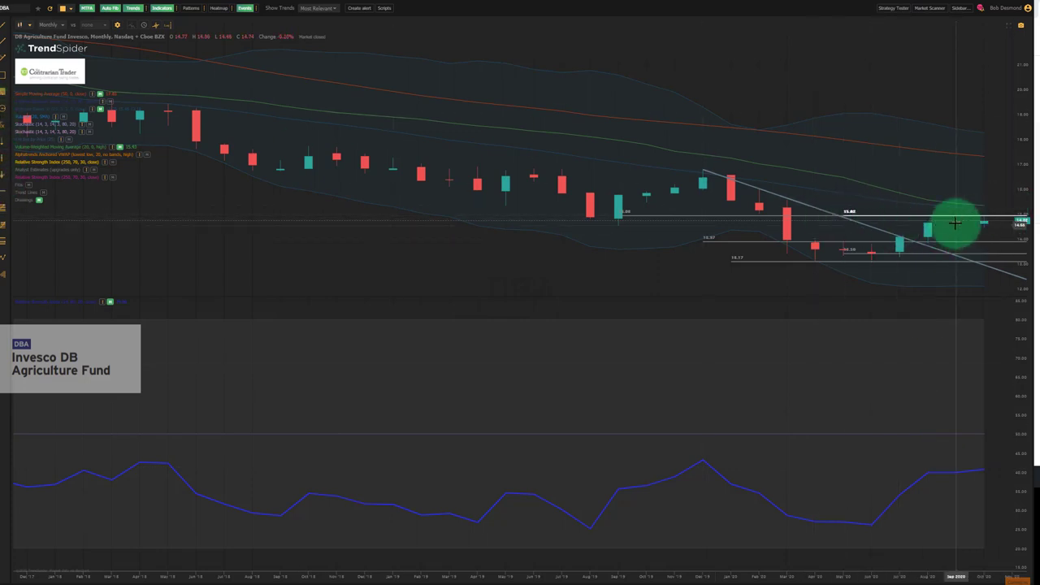
pyautogui.click(2, 221)
pyautogui.click(977, 475)
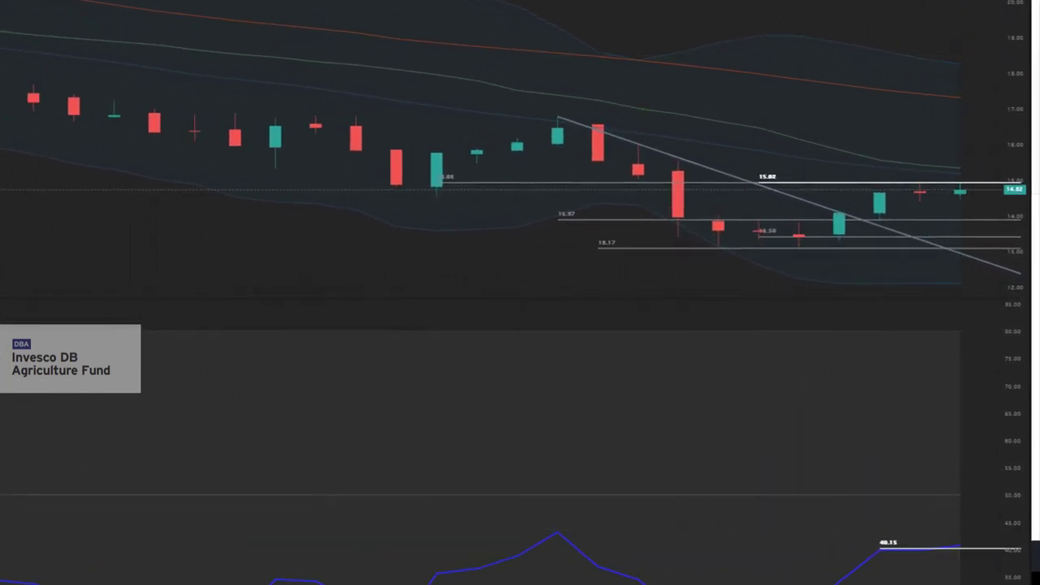
# Create the 'DBA Monthly Breakout' alert on the 15.02 line: 14 Days Passed, Break Through, sensitivity 0
pyautogui.rightClick(875, 178)
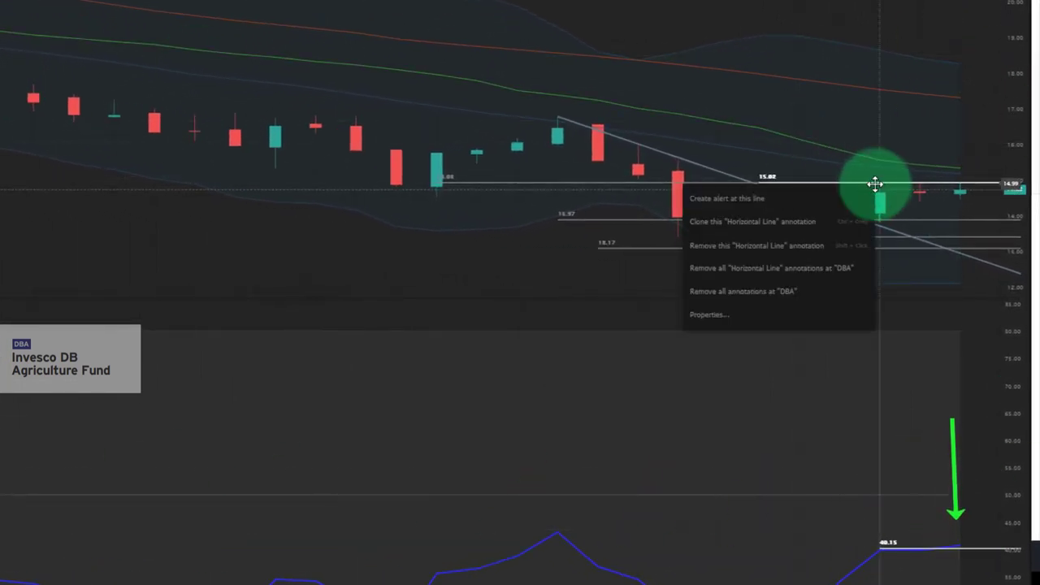
pyautogui.click(785, 200)
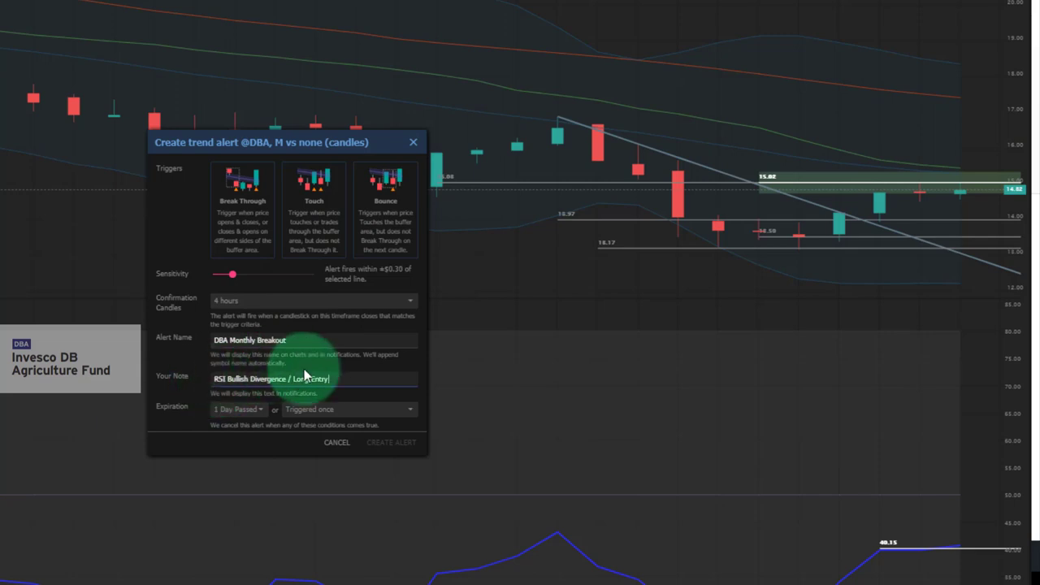
pyautogui.click(254, 410)
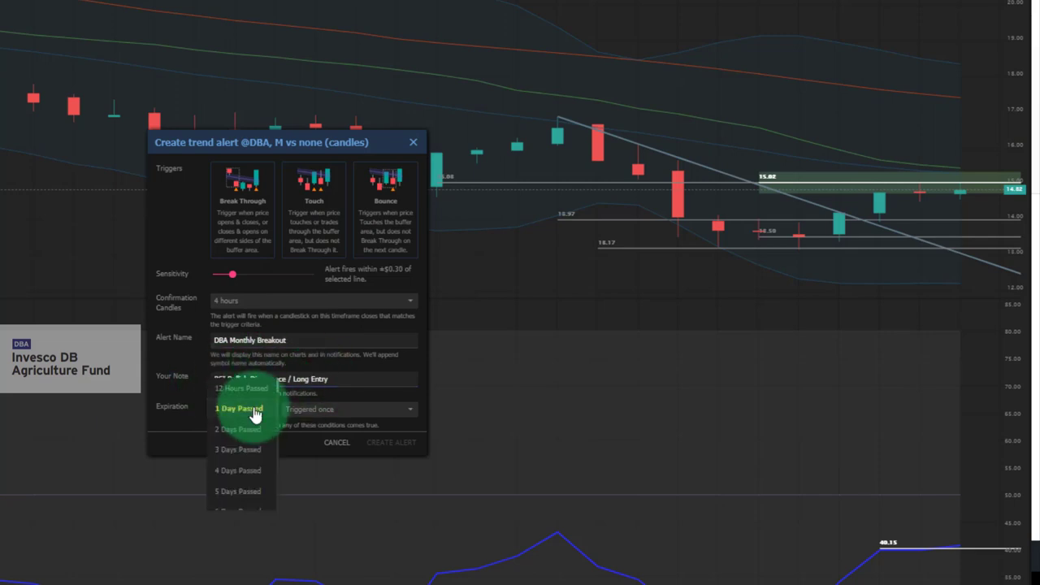
pyautogui.scroll(-2, 244, 438)
pyautogui.click(244, 446)
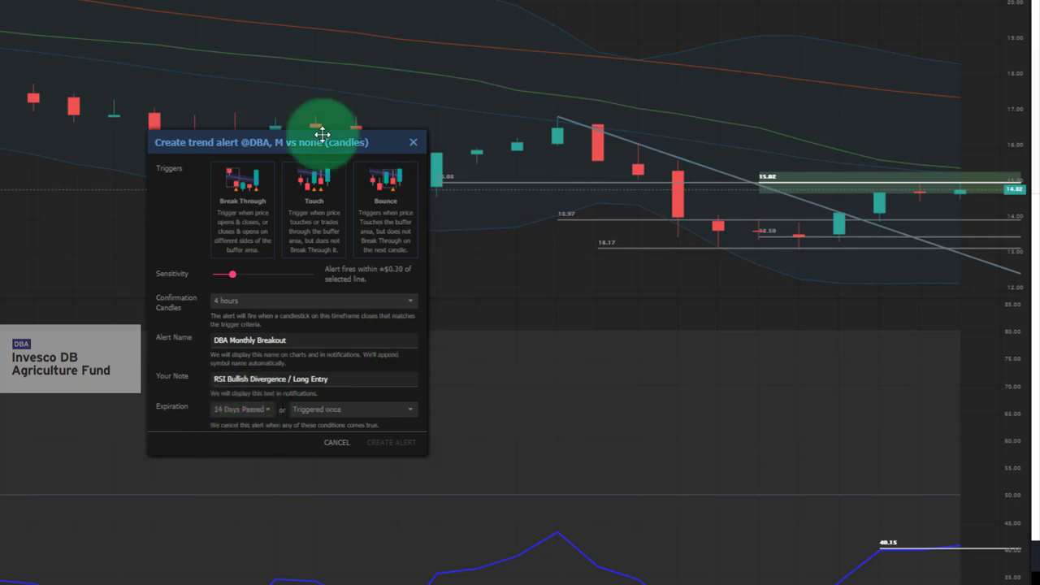
pyautogui.click(244, 223)
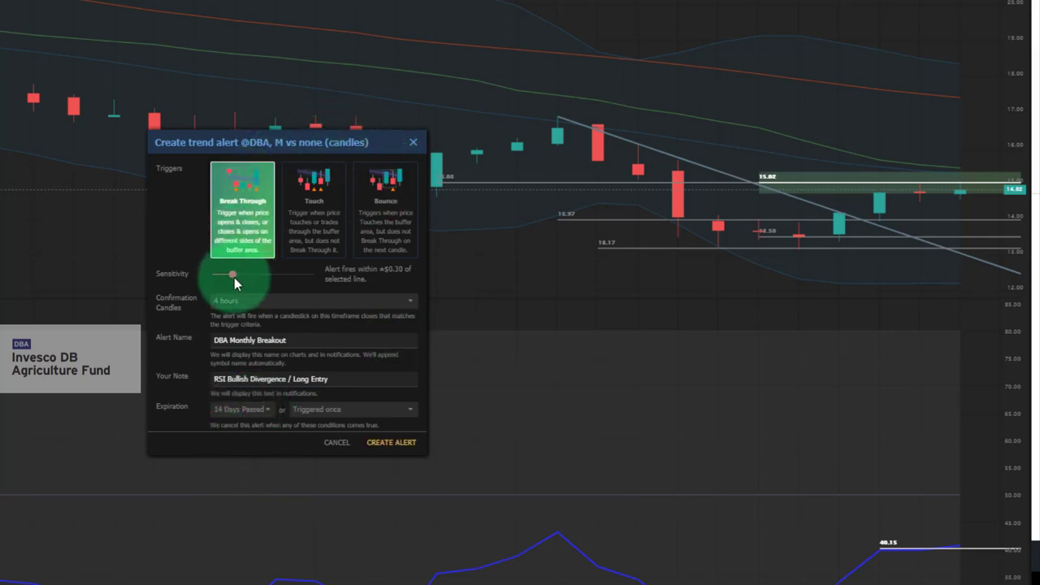
pyautogui.moveTo(233, 275); pyautogui.dragTo(204, 284)
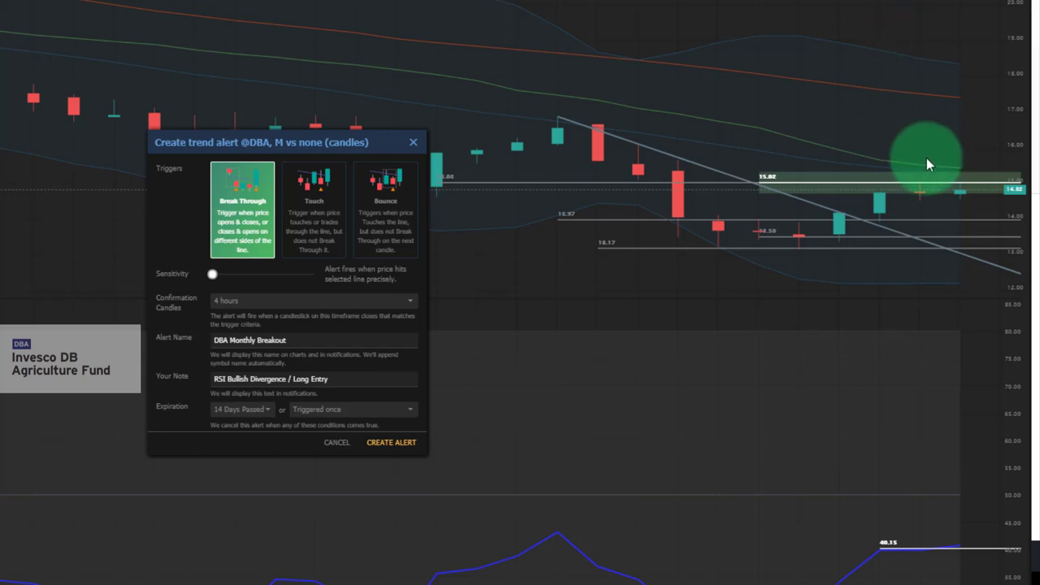
pyautogui.click(392, 442)
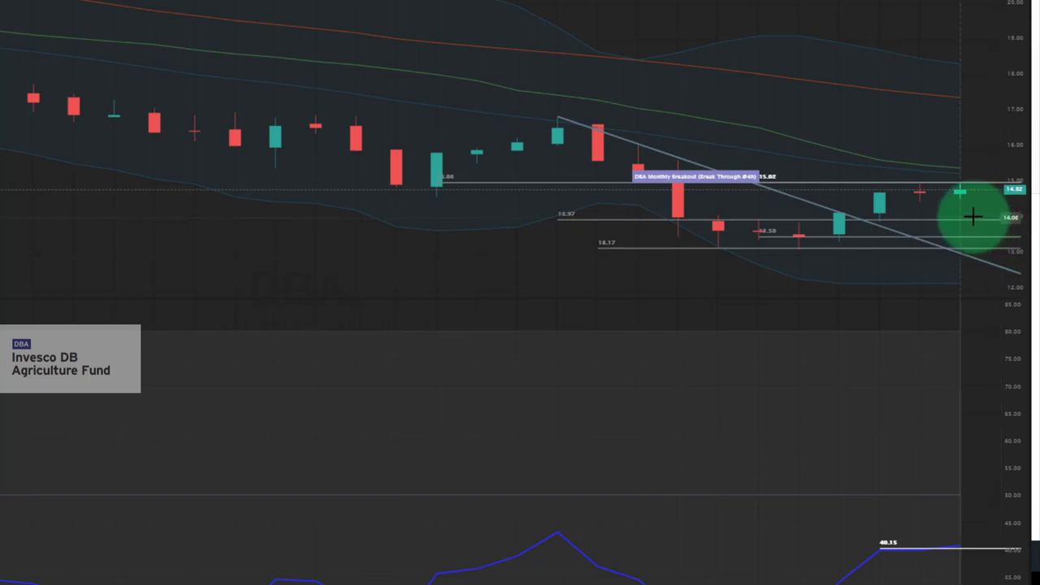
# Create the 'DBA Restet Monthly Support' alert on 13.97: Touch and Bounce, 4 hours, 14 Days Passed
pyautogui.rightClick(938, 219)
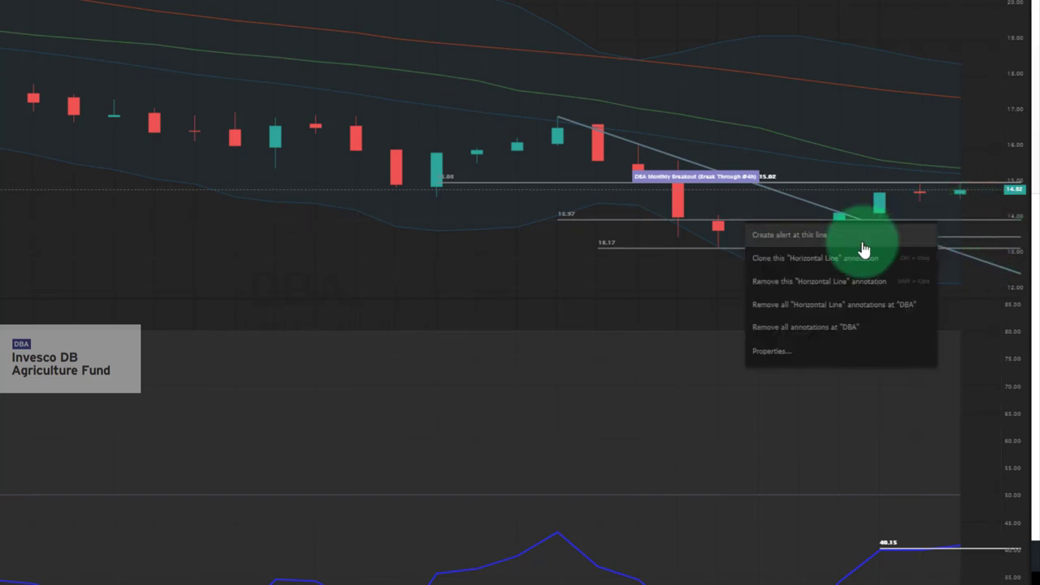
pyautogui.click(864, 200)
pyautogui.moveTo(231, 274); pyautogui.dragTo(220, 277)
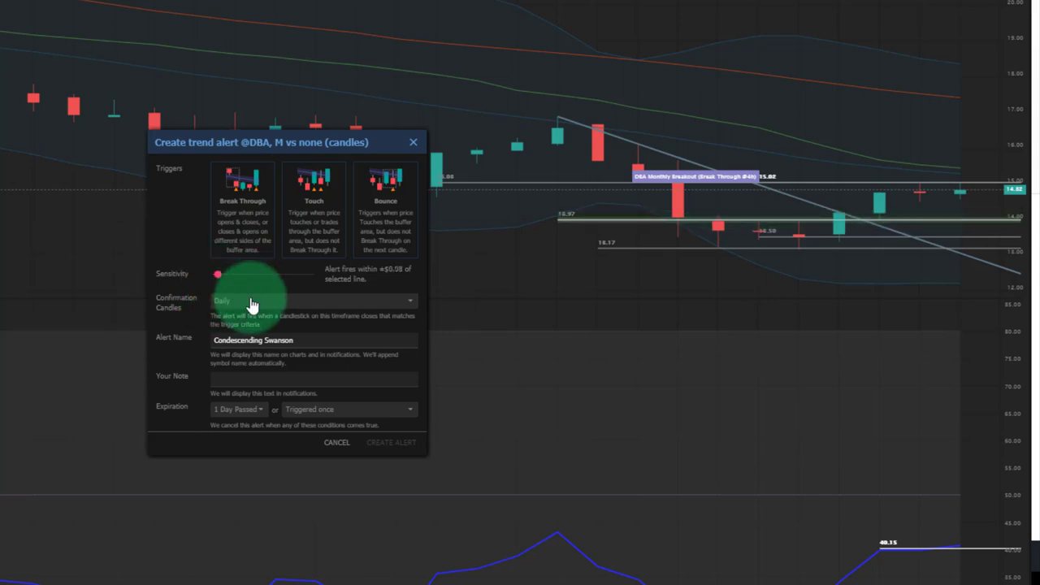
pyautogui.click(249, 302)
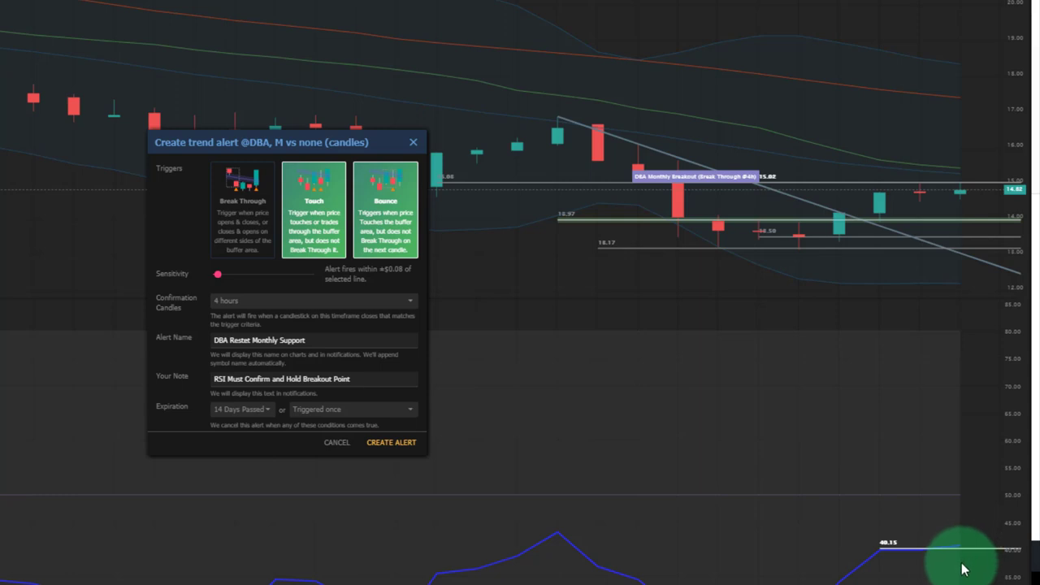
pyautogui.click(391, 443)
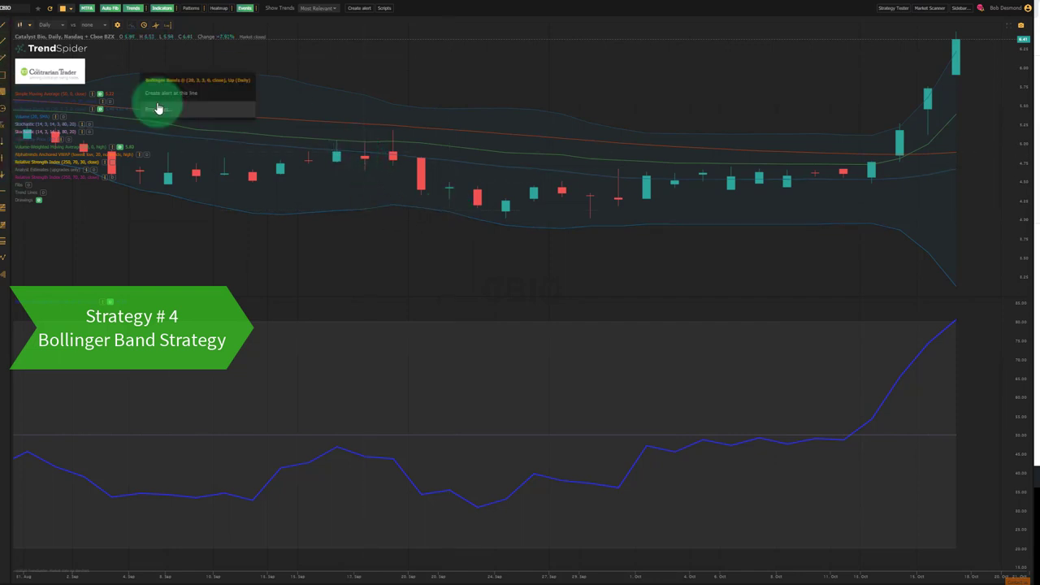
# Check the indicator list, then apply the Relative Strength Index settings in CBIO's lower panel
pyautogui.click(157, 109)
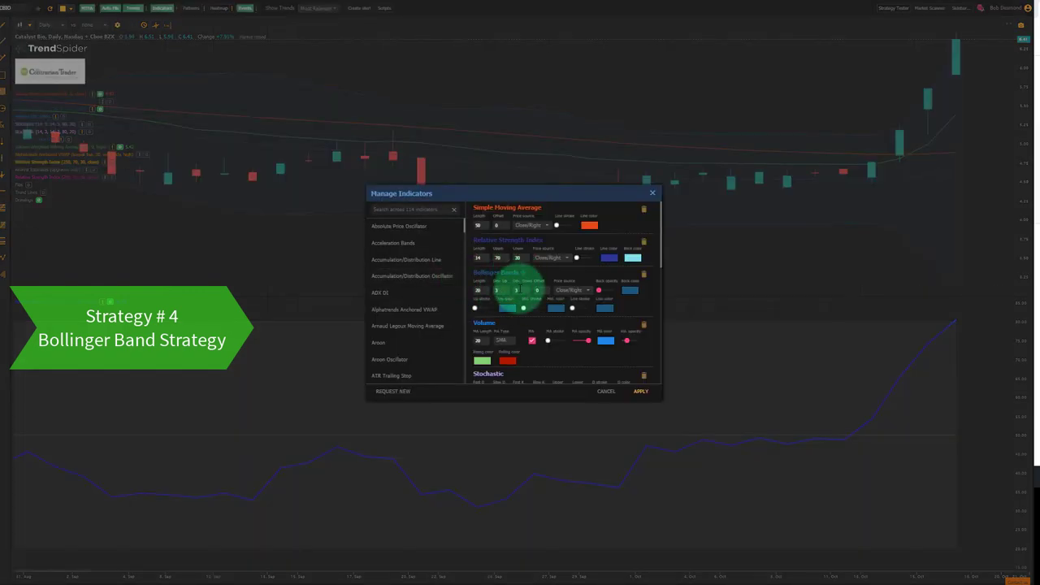
pyautogui.click(653, 197)
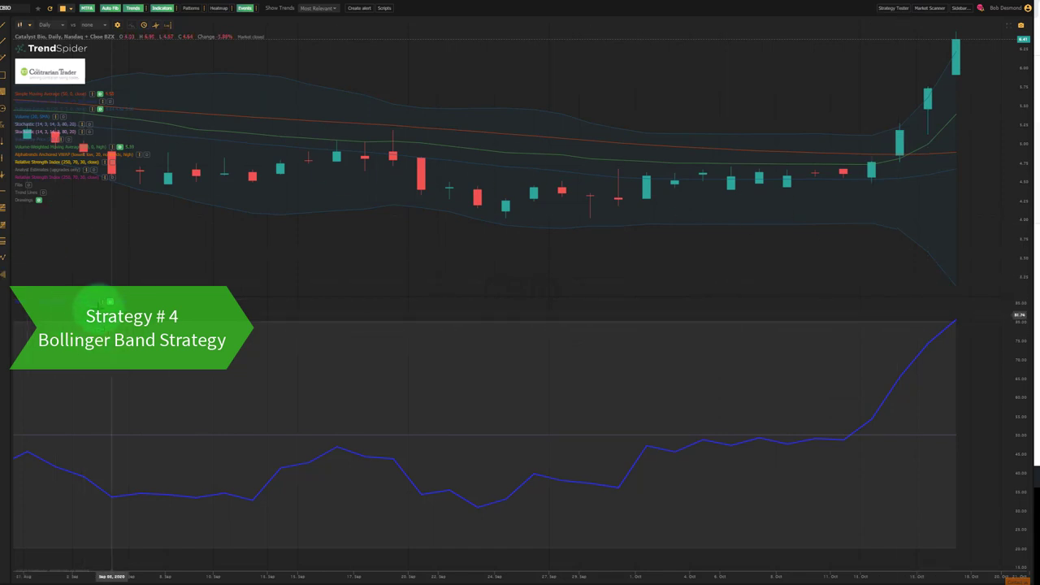
pyautogui.click(108, 303)
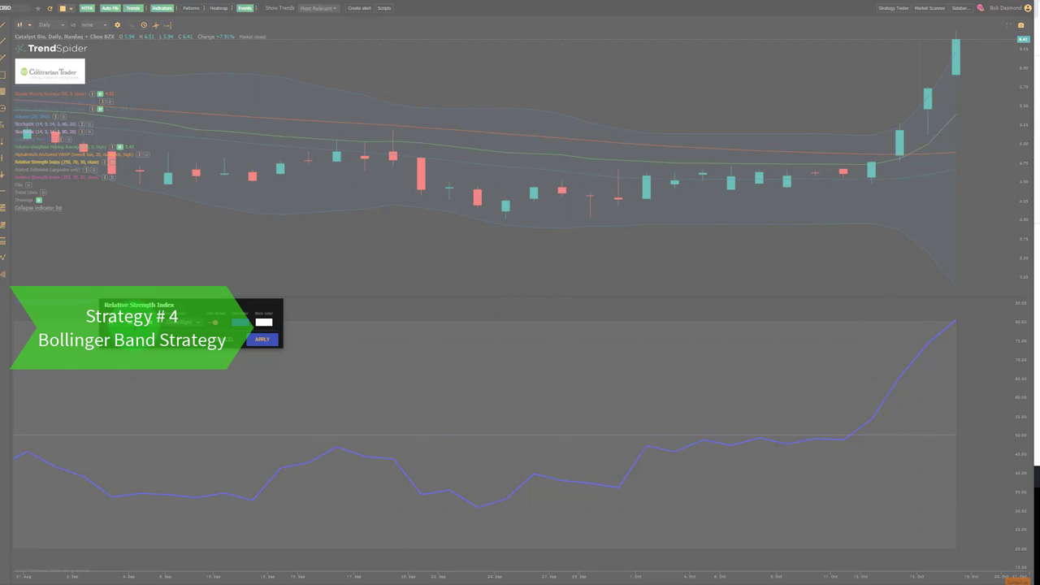
pyautogui.click(262, 339)
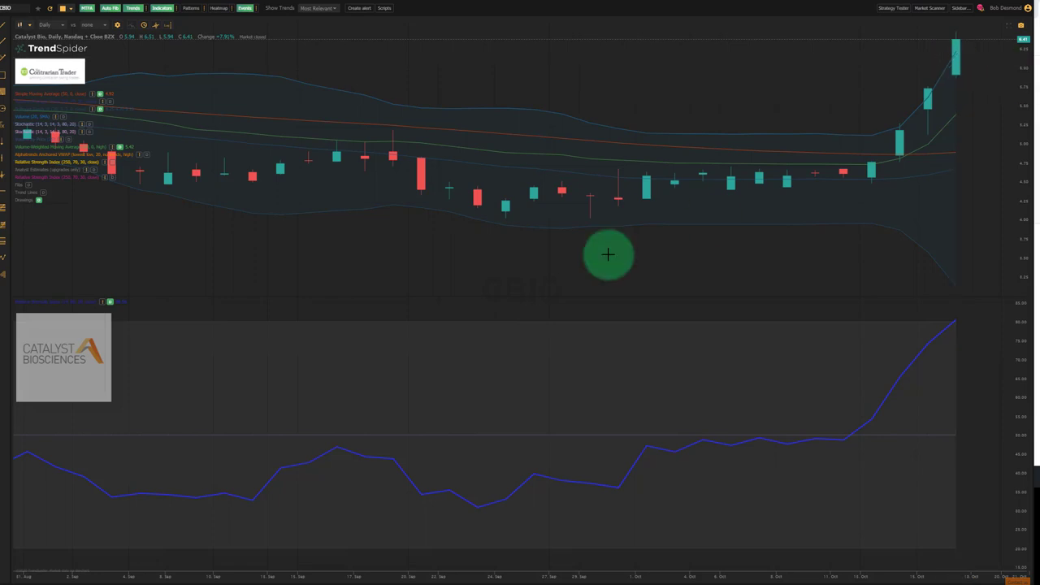
# Pan the CBIO chart so the latest candles sit near the right edge with some space after them
pyautogui.moveTo(662, 292); pyautogui.dragTo(420, 264)
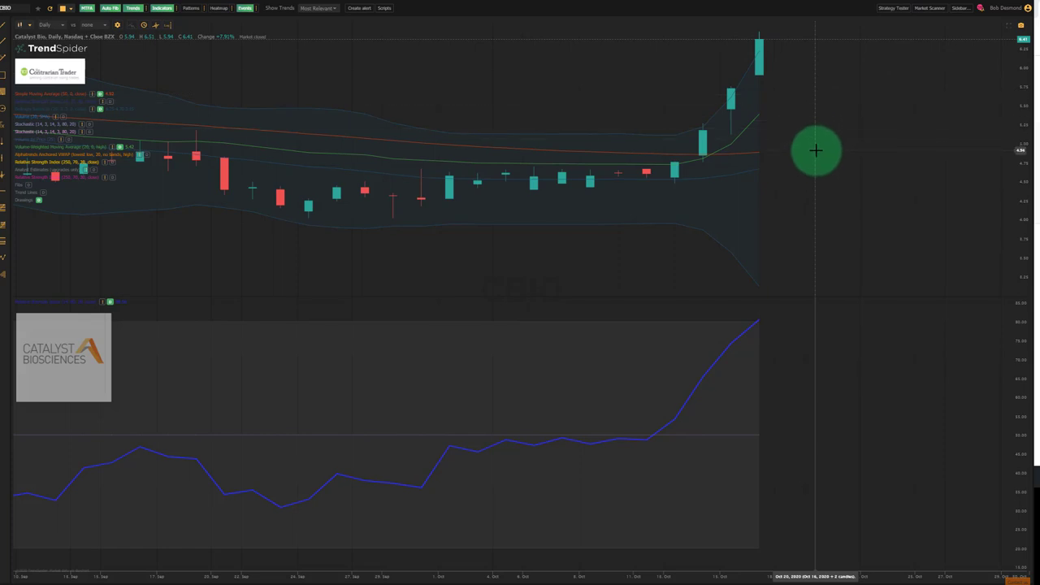
pyautogui.moveTo(512, 191); pyautogui.dragTo(931, 19)
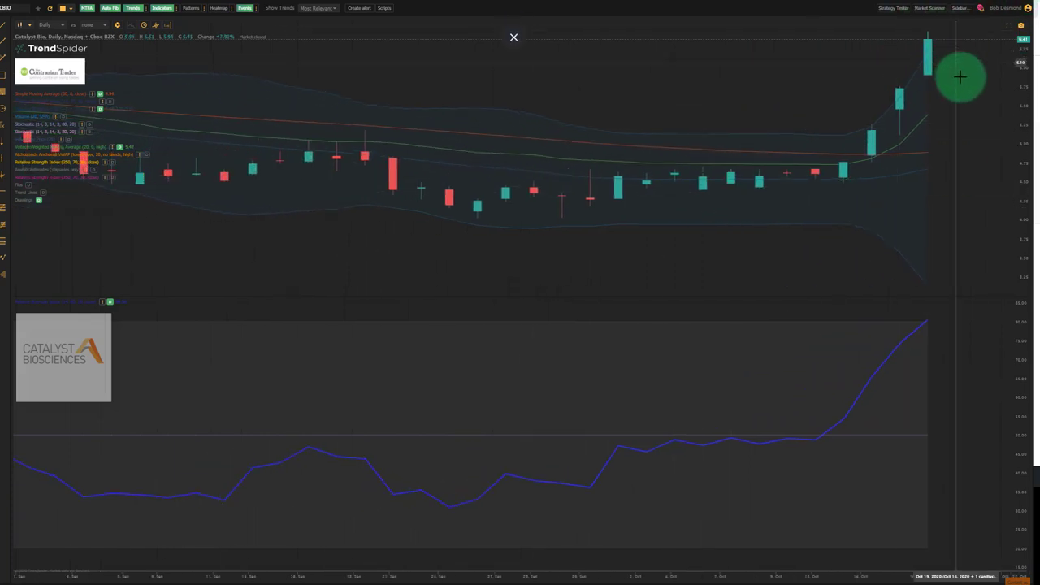
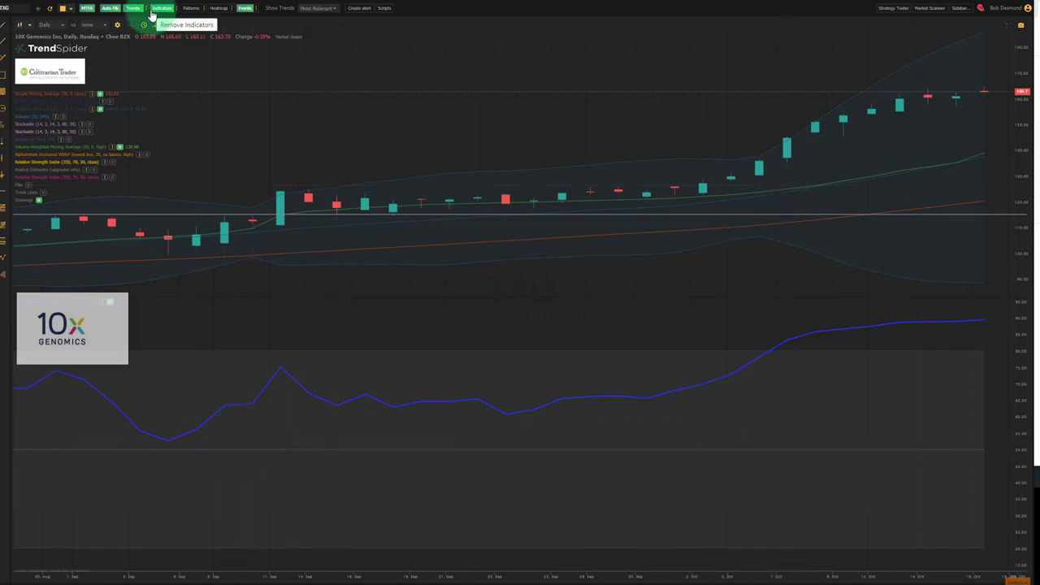
# Show the MACD pane and volume bars on the 10X Genomics daily chart and open Manage Indicators
pyautogui.click(151, 15)
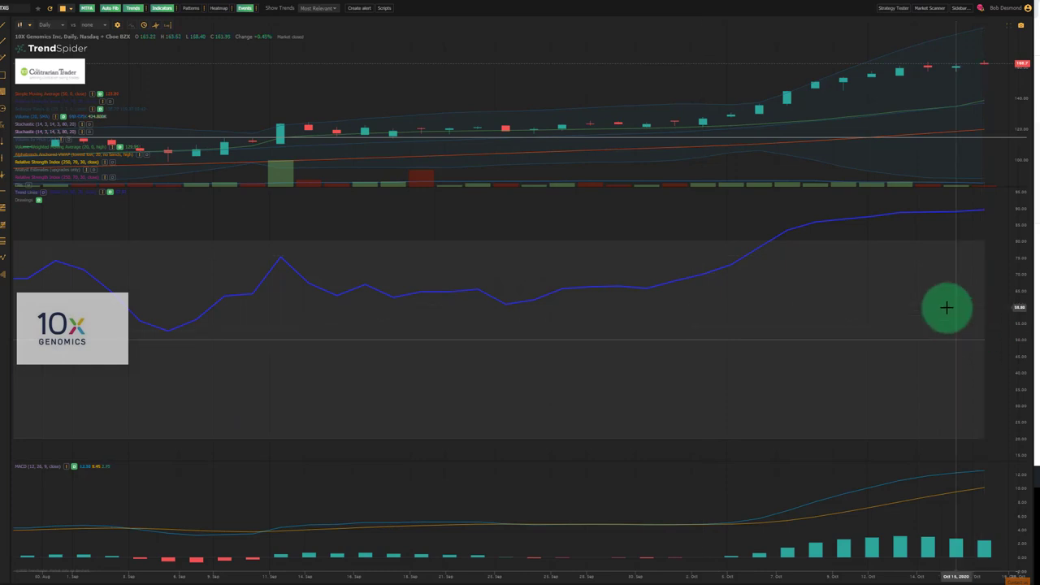
pyautogui.click(70, 209)
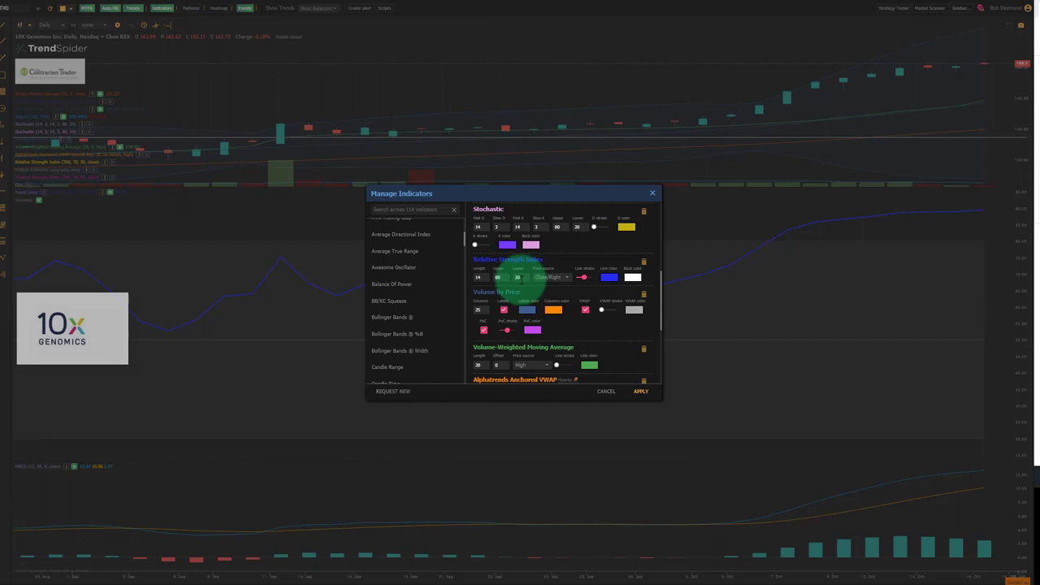
# Apply the indicator changes and draw a trend line across the recent price highs
pyautogui.click(640, 390)
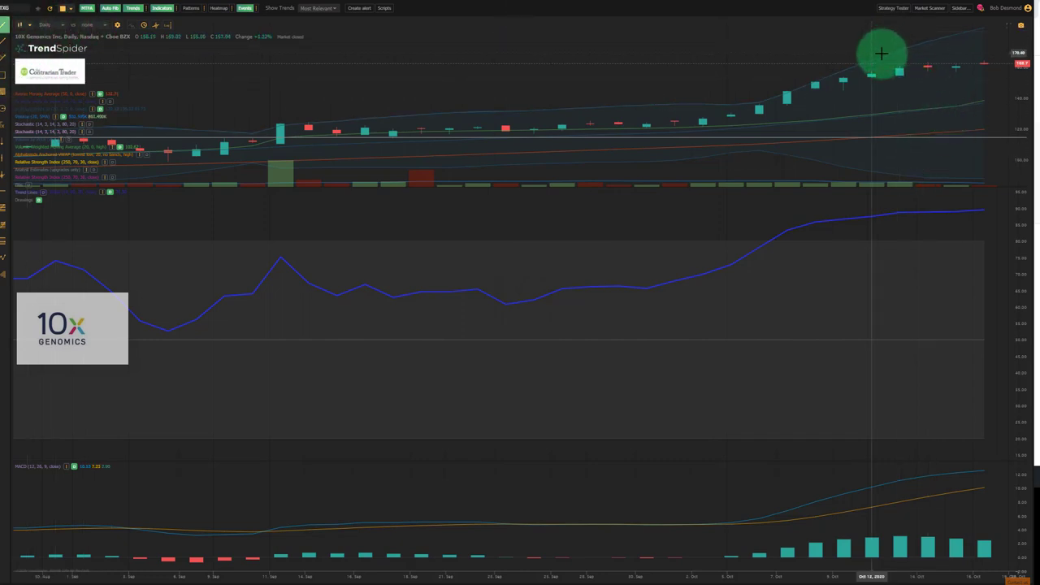
pyautogui.click(881, 50)
pyautogui.click(978, 63)
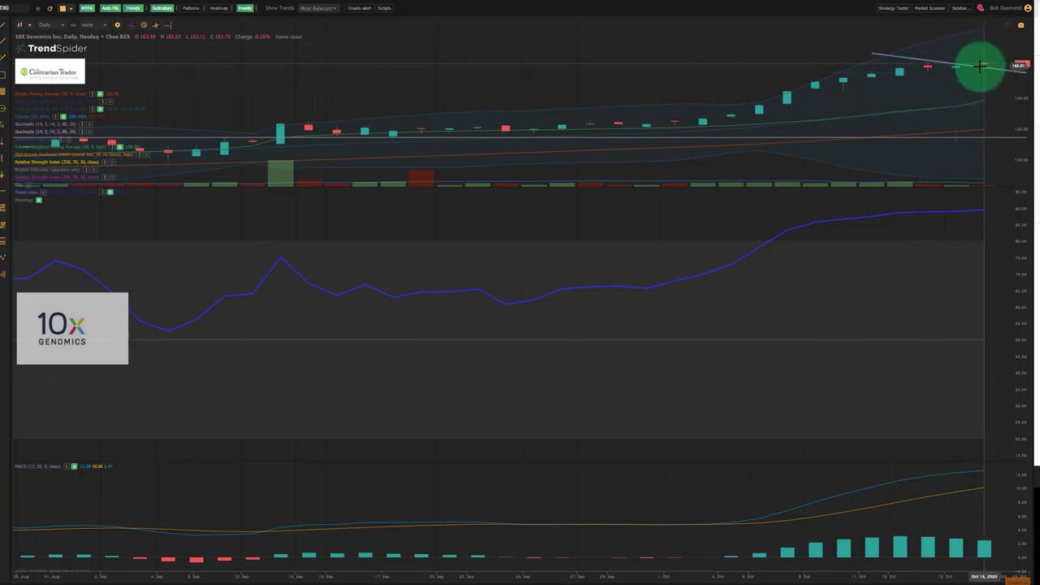
# Change the Relative Strength Index upper level to 90 in Manage Indicators
pyautogui.press('i')
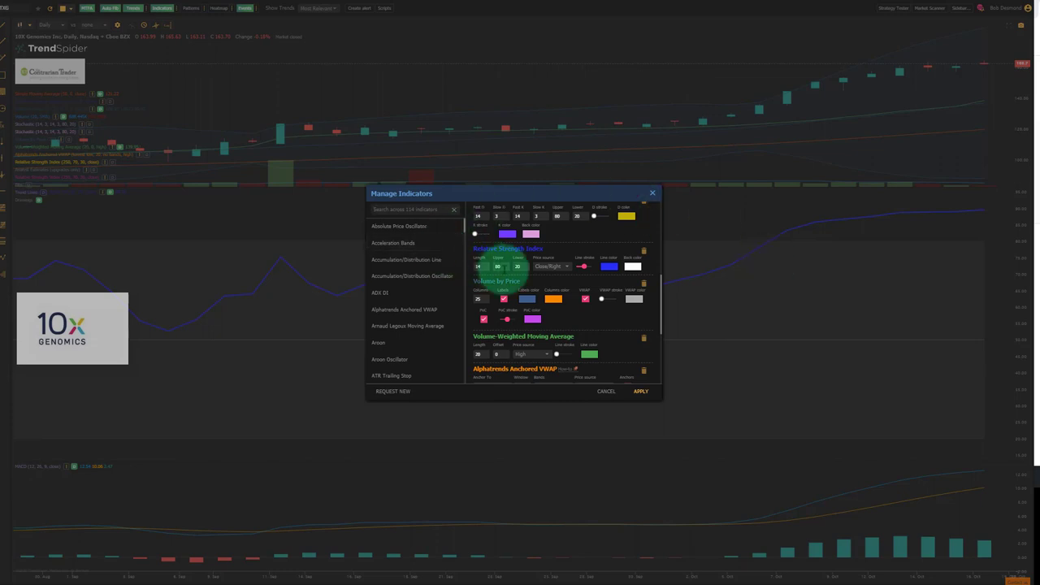
pyautogui.click(498, 266)
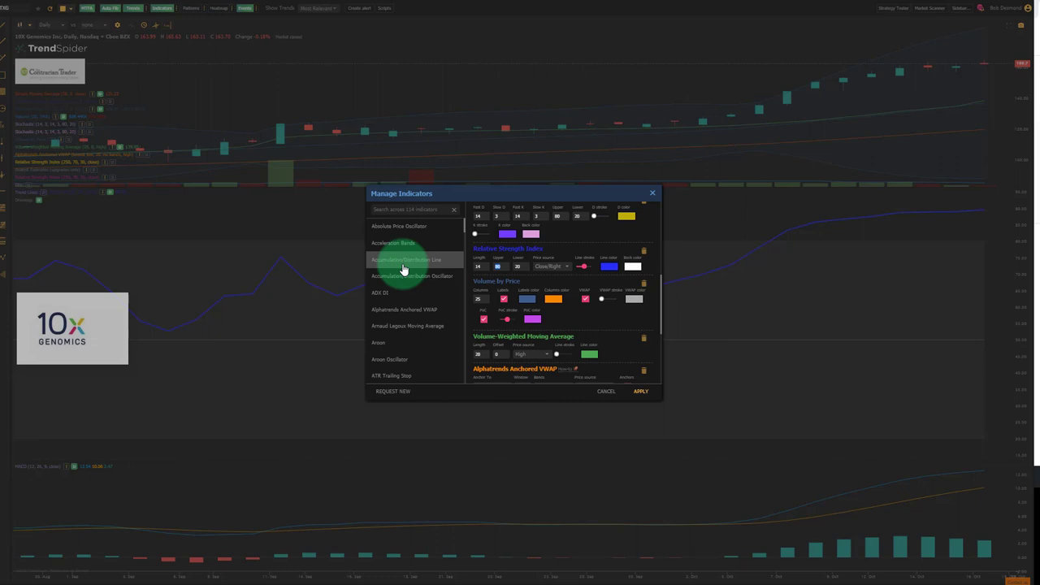
pyautogui.write('8')
pyautogui.press('Return')
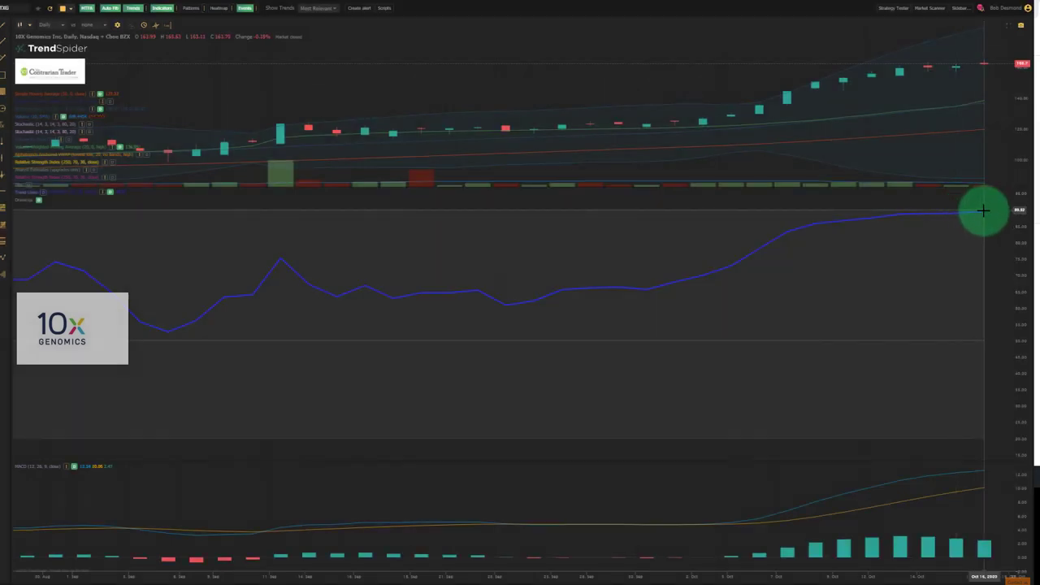
# Drag a trend line from the recent high candle, fixing it near the right edge sloping downward
pyautogui.click(980, 216)
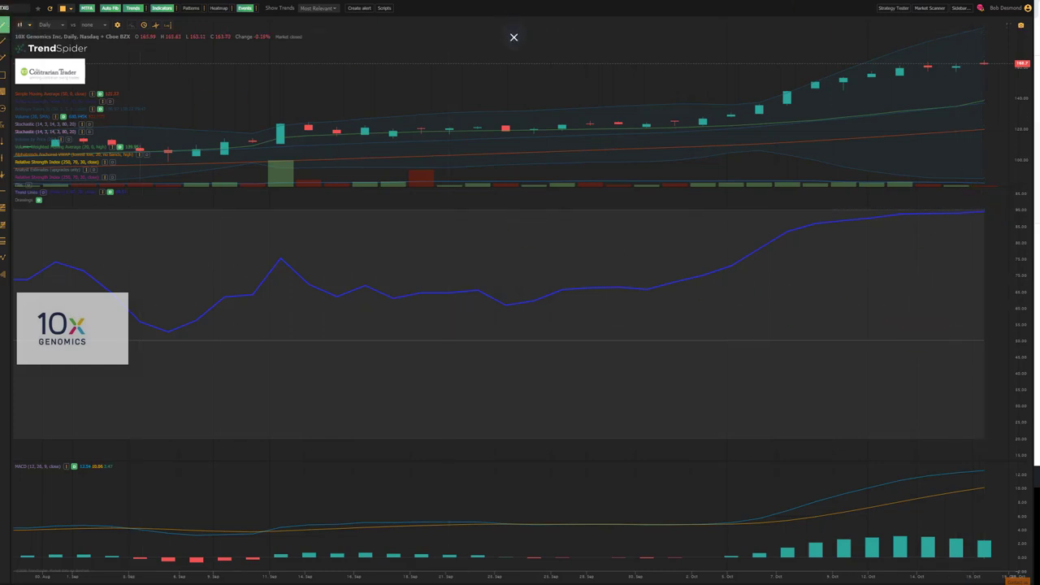
pyautogui.moveTo(901, 52)
pyautogui.mouseDown()
pyautogui.moveTo(999, 70)
pyautogui.moveTo(1001, 46)
pyautogui.moveTo(994, 73)
pyautogui.mouseUp()
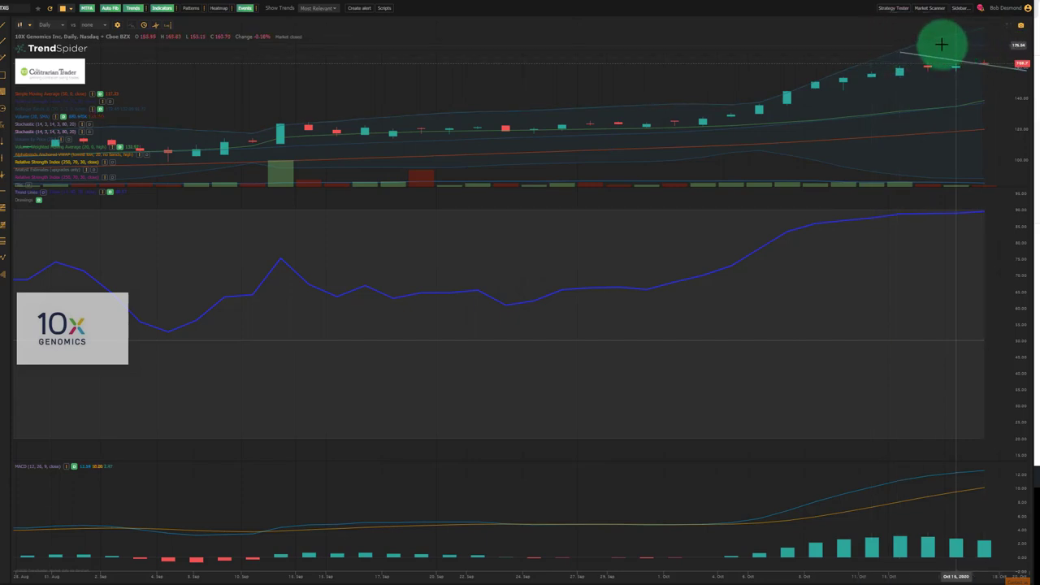
pyautogui.click(983, 62)
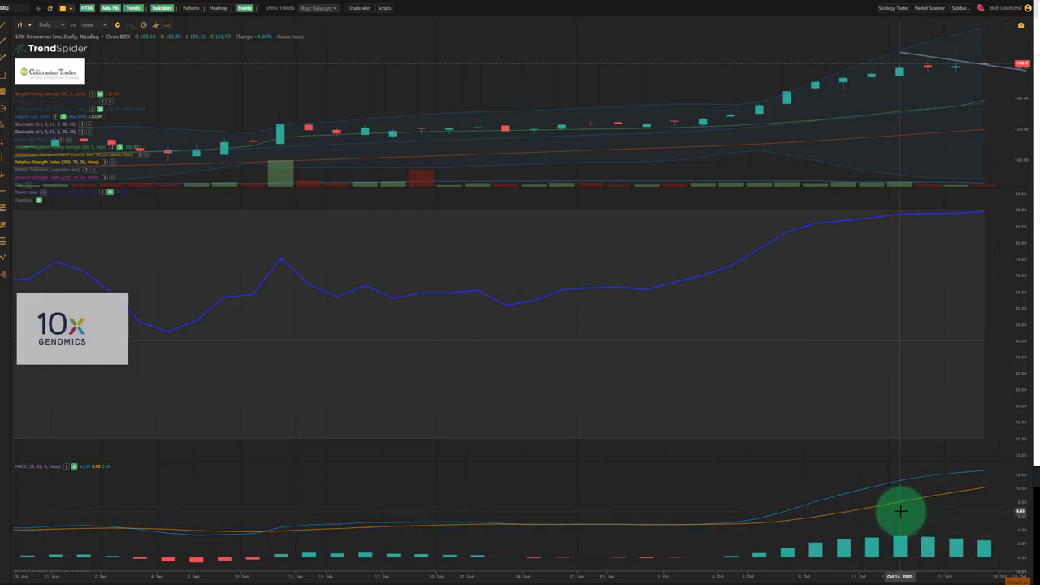
# Draw a trend line from the Oct 14 MACD bar sloping down to the right edge
pyautogui.click(5, 26)
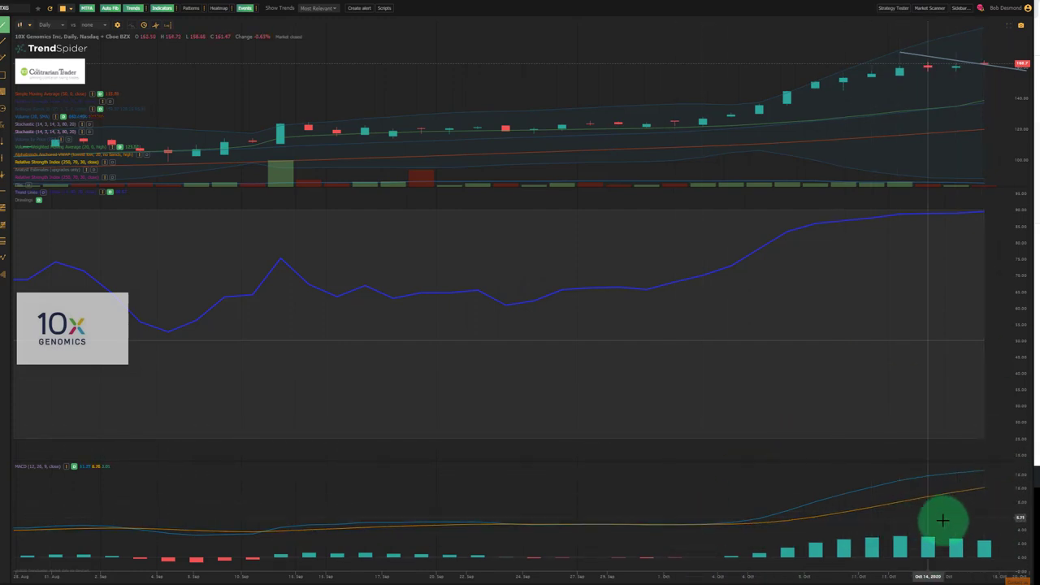
pyautogui.click(899, 535)
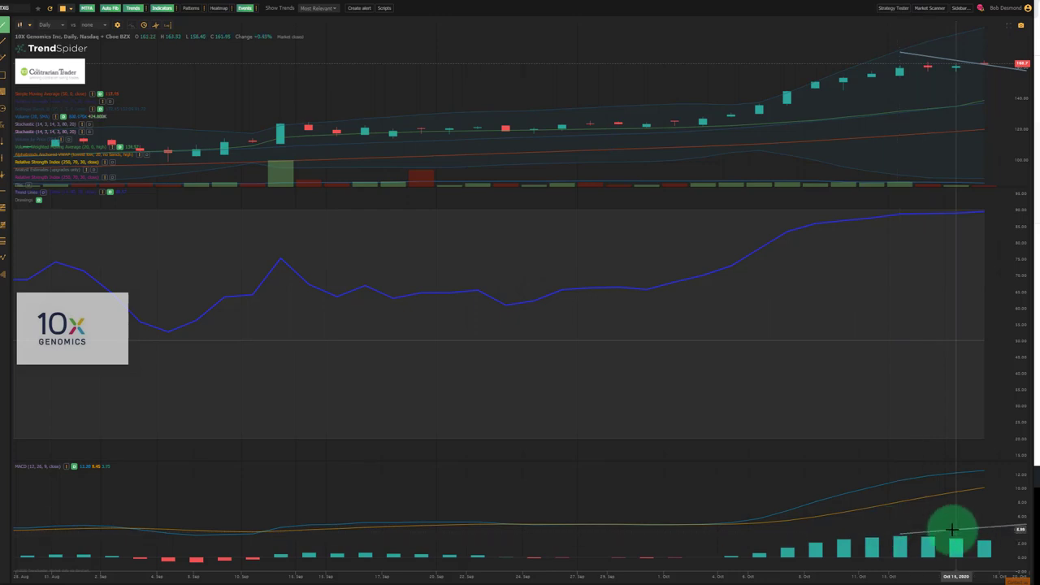
pyautogui.click(1020, 544)
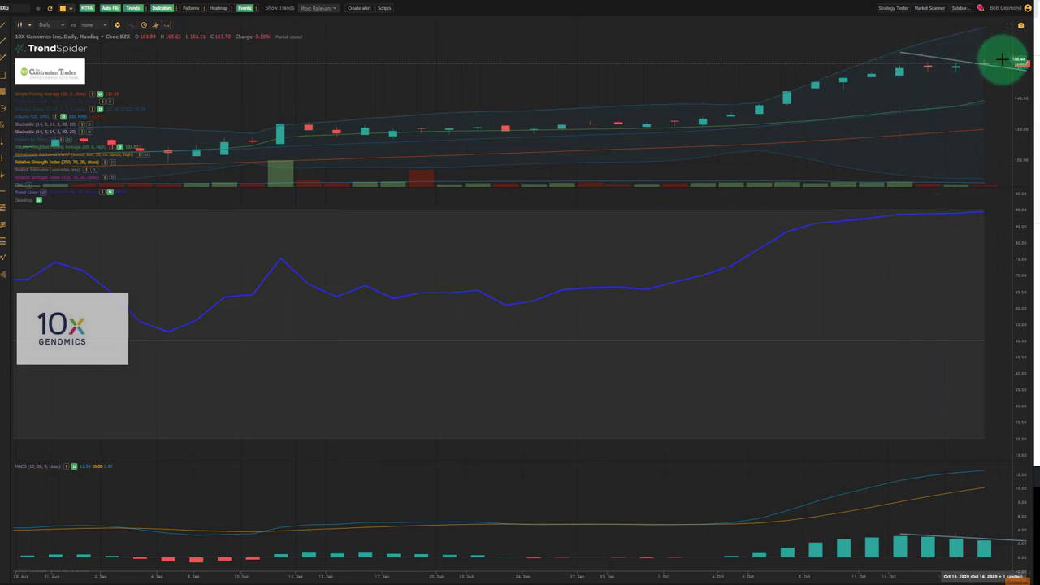
# Switch the chart to 30-minute candles and draw a trend line across the recent highs
pyautogui.click(47, 24)
pyautogui.click(61, 41)
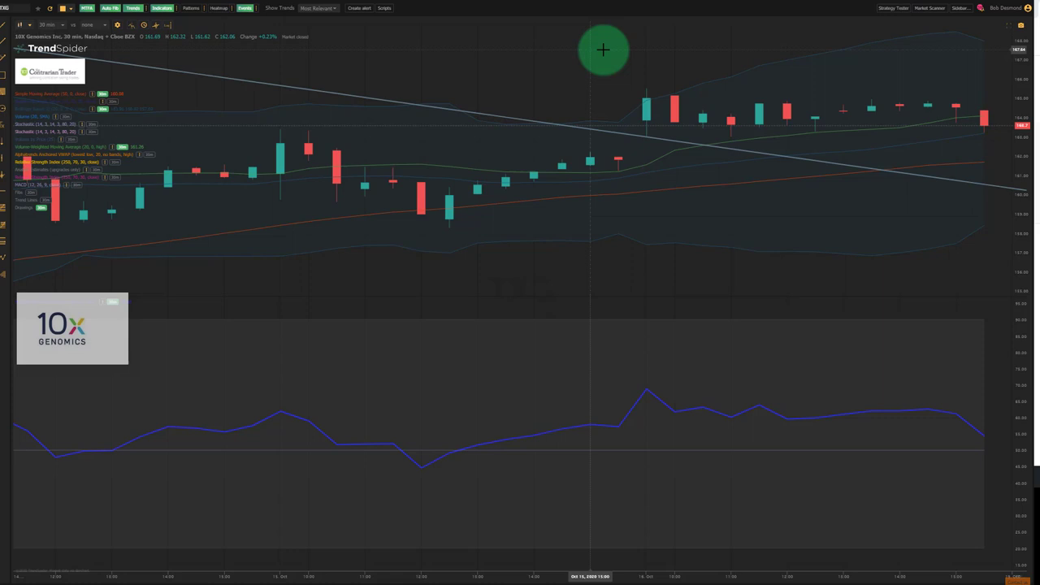
pyautogui.click(5, 25)
pyautogui.click(646, 88)
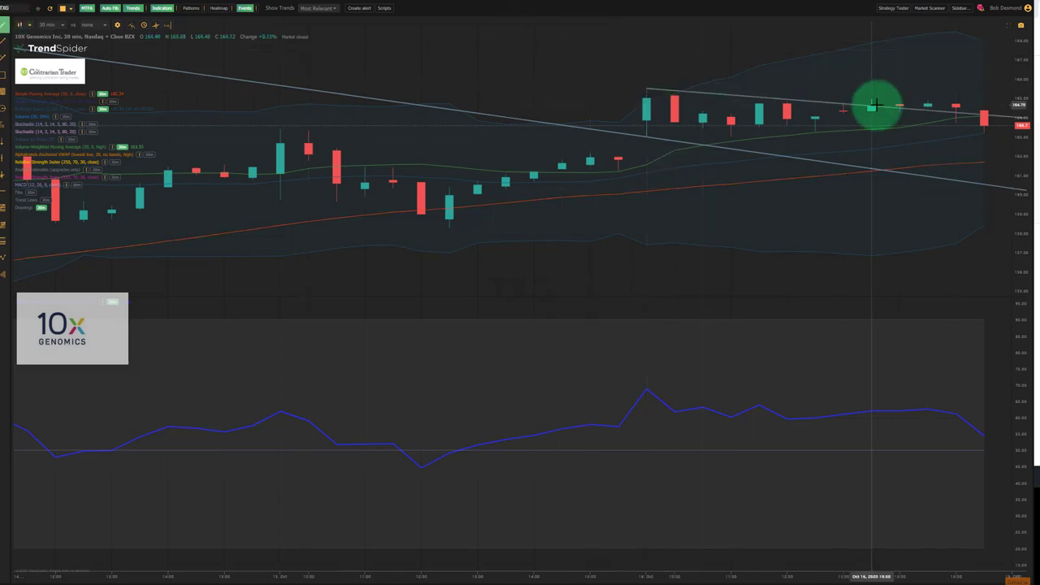
pyautogui.click(876, 104)
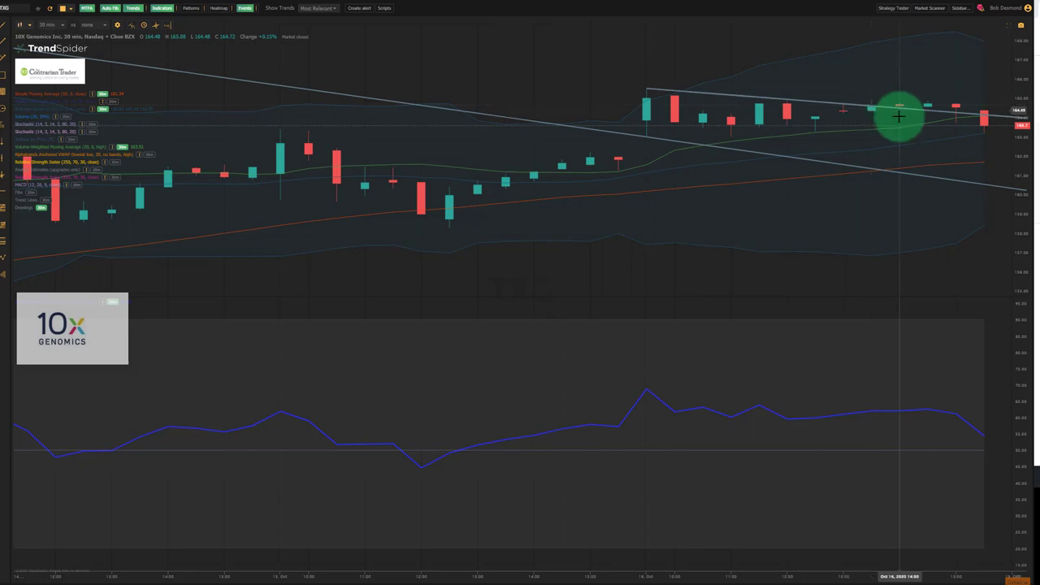
# Draw a downward trend line across the RSI peaks and place a horizontal ray at 59.89
pyautogui.click(4, 26)
pyautogui.click(648, 391)
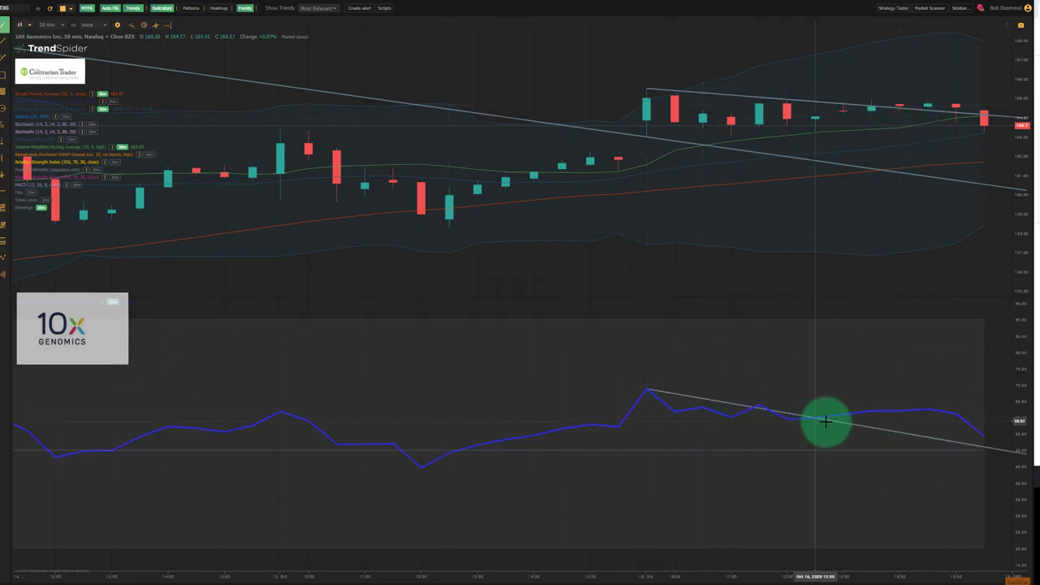
pyautogui.moveTo(826, 421); pyautogui.dragTo(1004, 445)
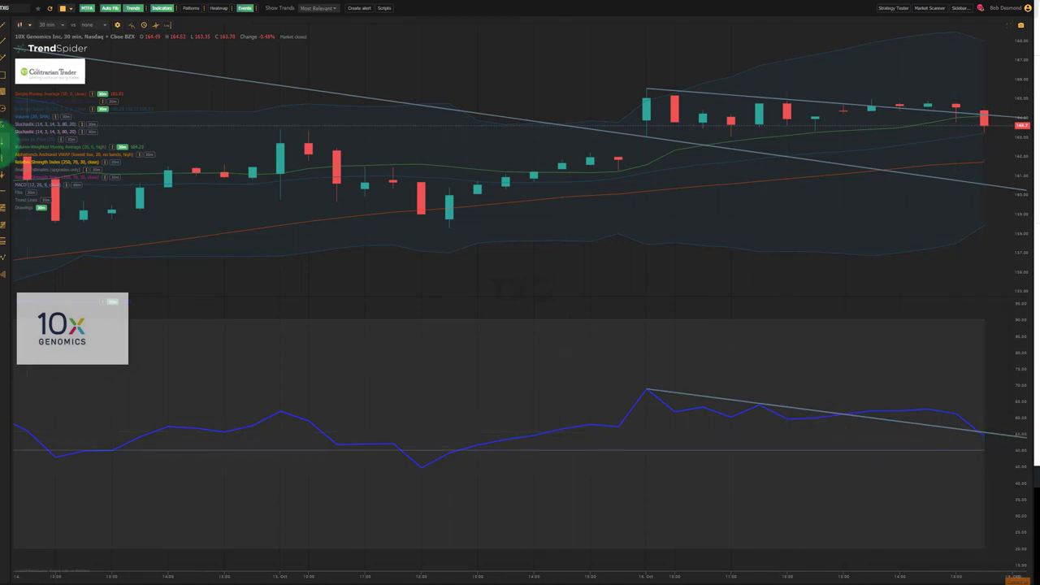
pyautogui.click(674, 417)
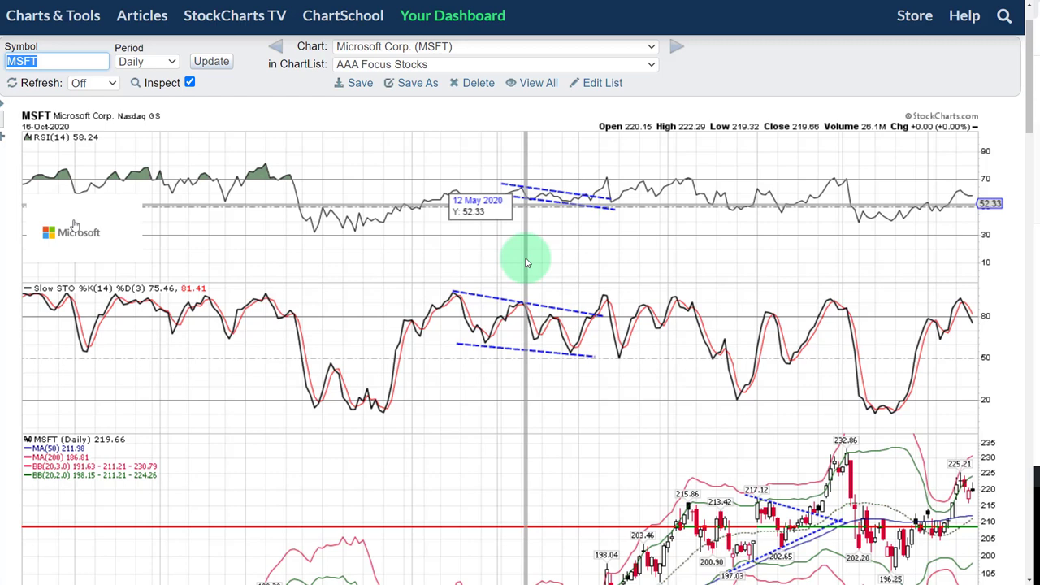
# Scroll down to view the MSFT daily RSI and Slow STO panels and price chart
pyautogui.scroll(-3, 527, 262)
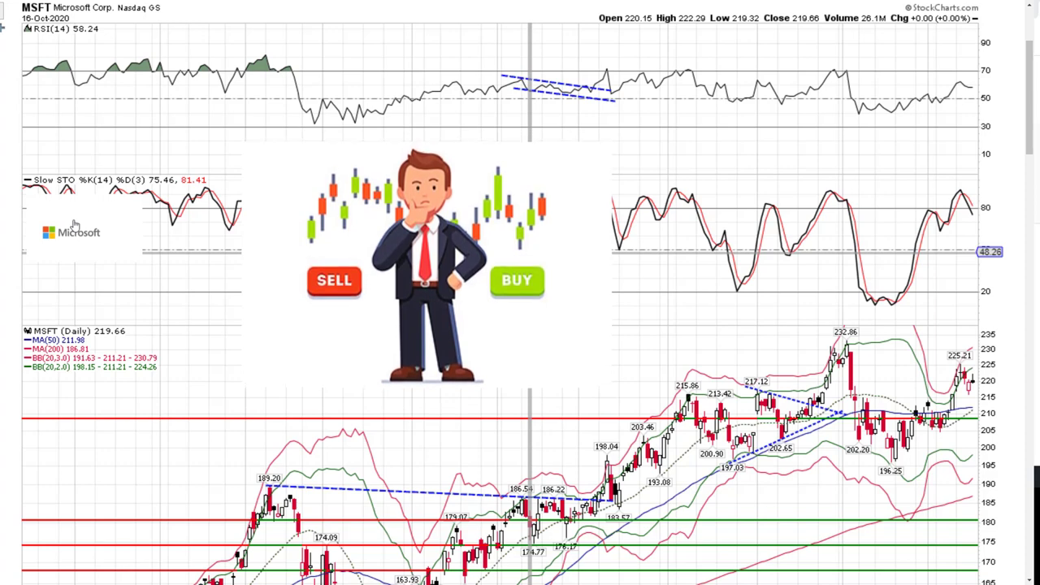
pyautogui.click(929, 200)
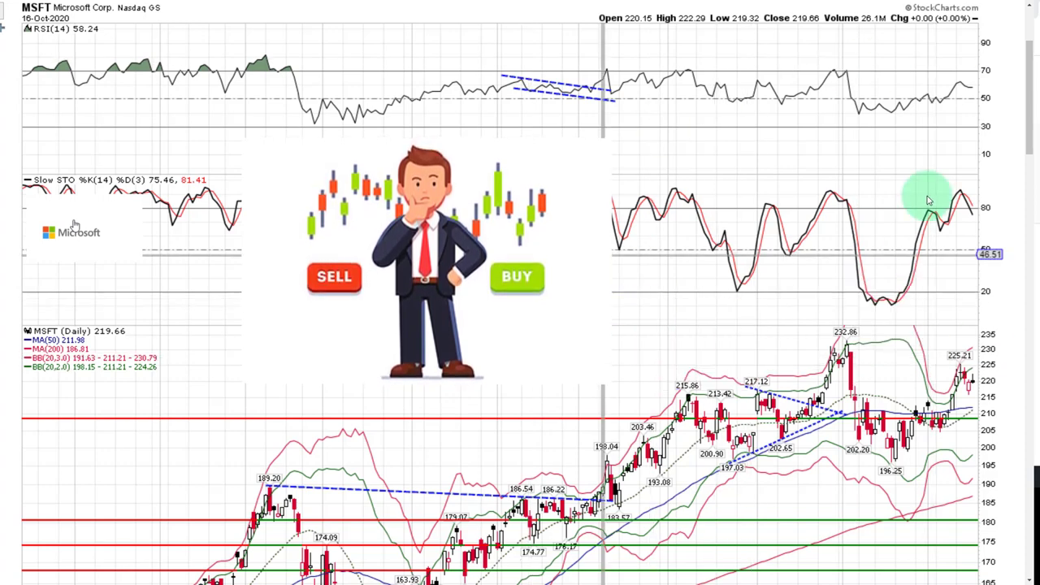
pyautogui.click(940, 395)
pyautogui.click(975, 371)
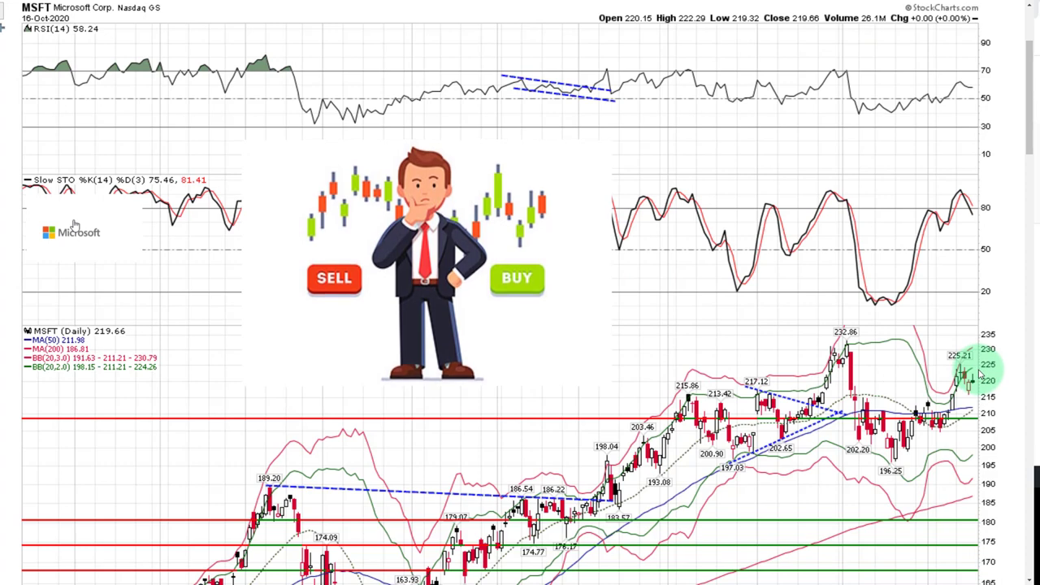
pyautogui.click(970, 155)
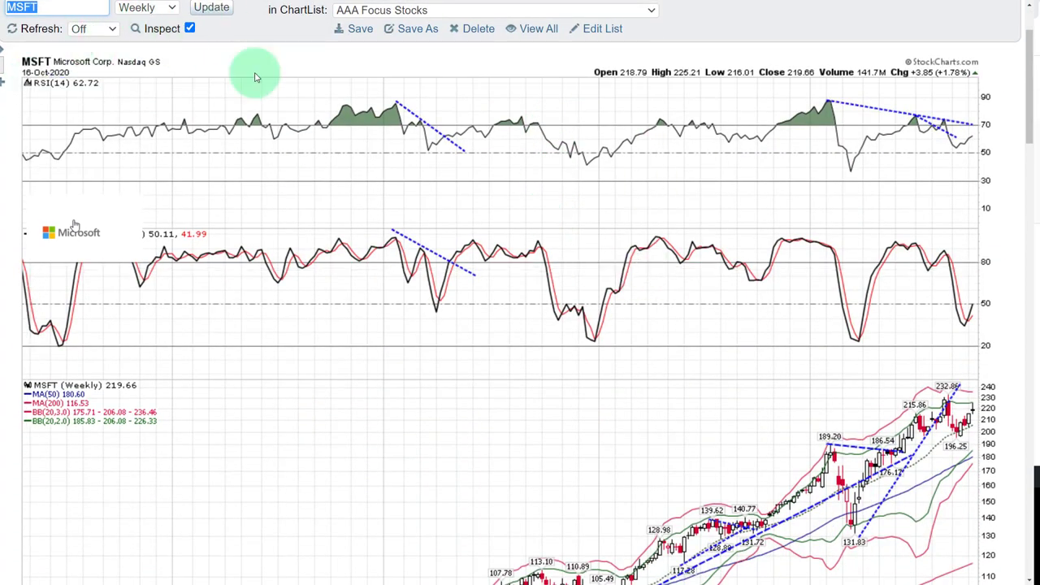
# On the weekly MSFT chart, extend the dashed RSI divergence line further right
pyautogui.scroll(-1, 567, 163)
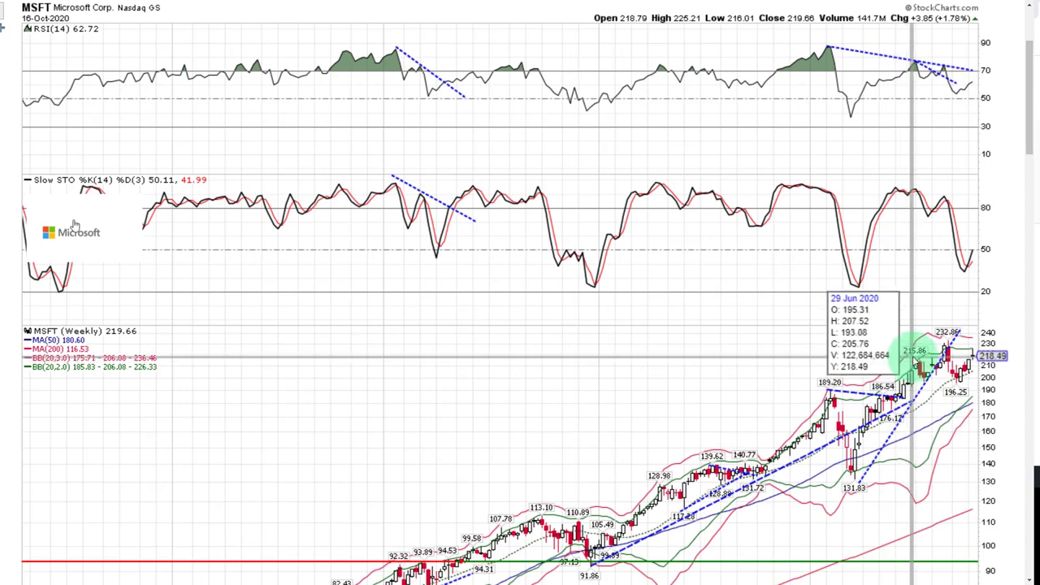
pyautogui.scroll(-3, 914, 357)
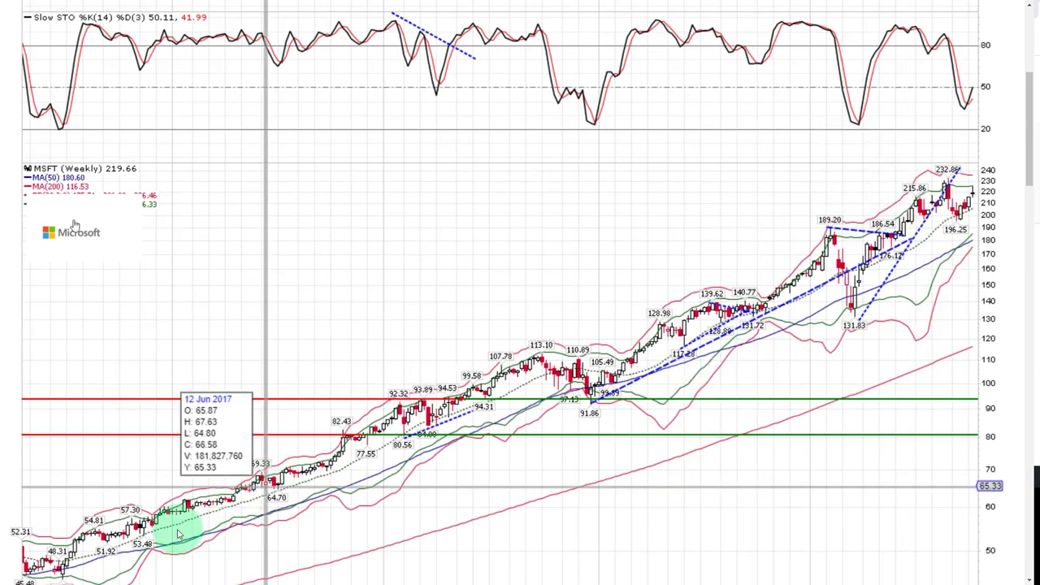
pyautogui.scroll(4, 363, 345)
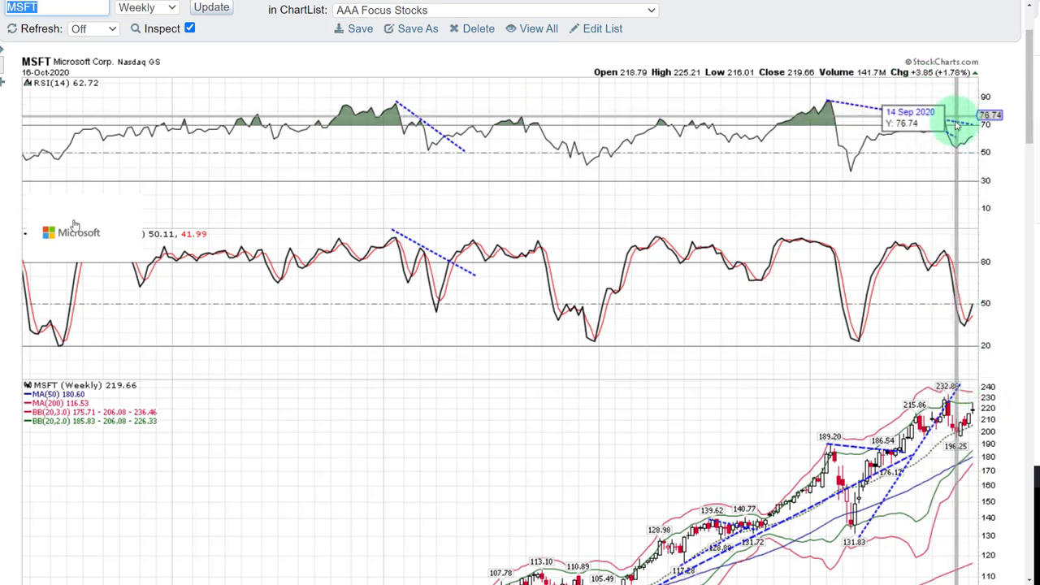
pyautogui.moveTo(957, 124); pyautogui.dragTo(989, 145)
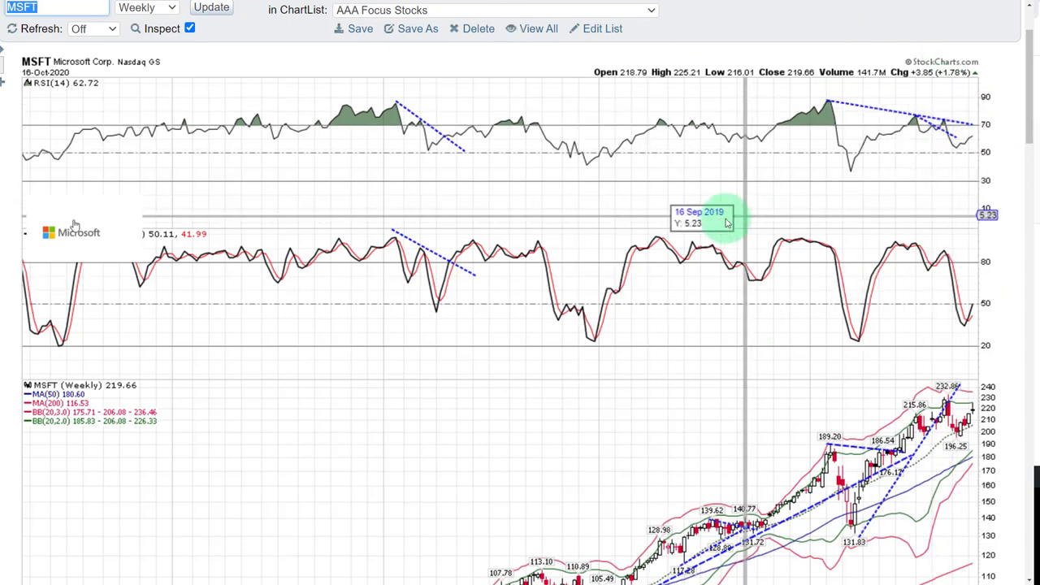
pyautogui.scroll(1, 195, 234)
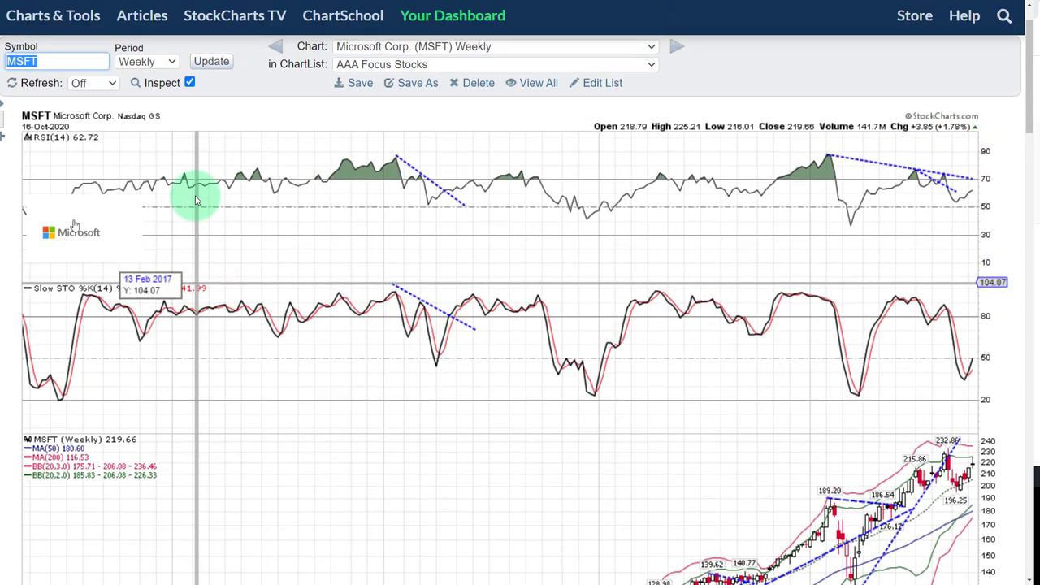
pyautogui.click(151, 62)
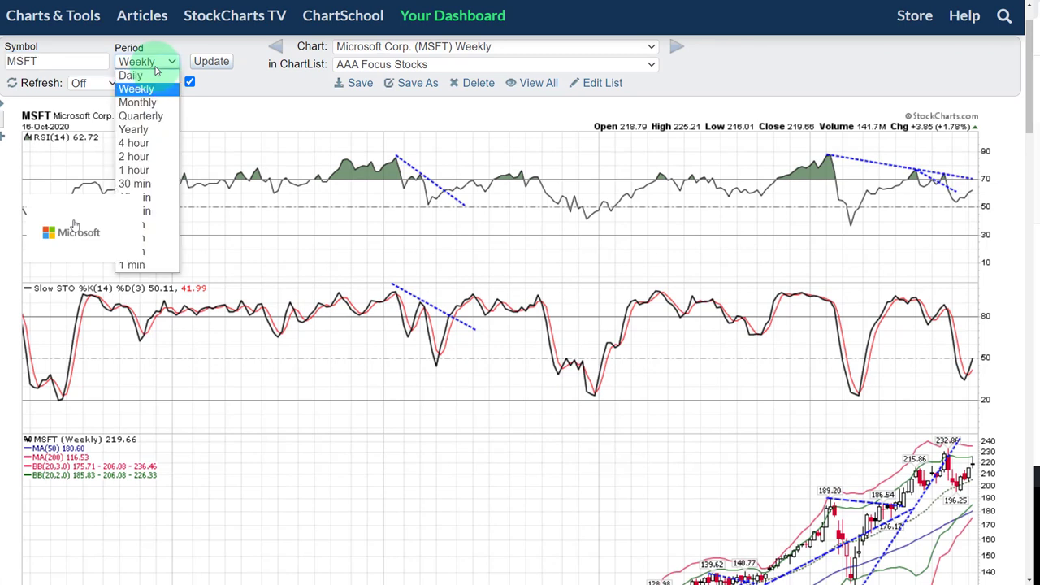
# Select the Quarterly period and update, redrawing MSFT with RSI at 92.86
pyautogui.click(148, 117)
pyautogui.click(221, 65)
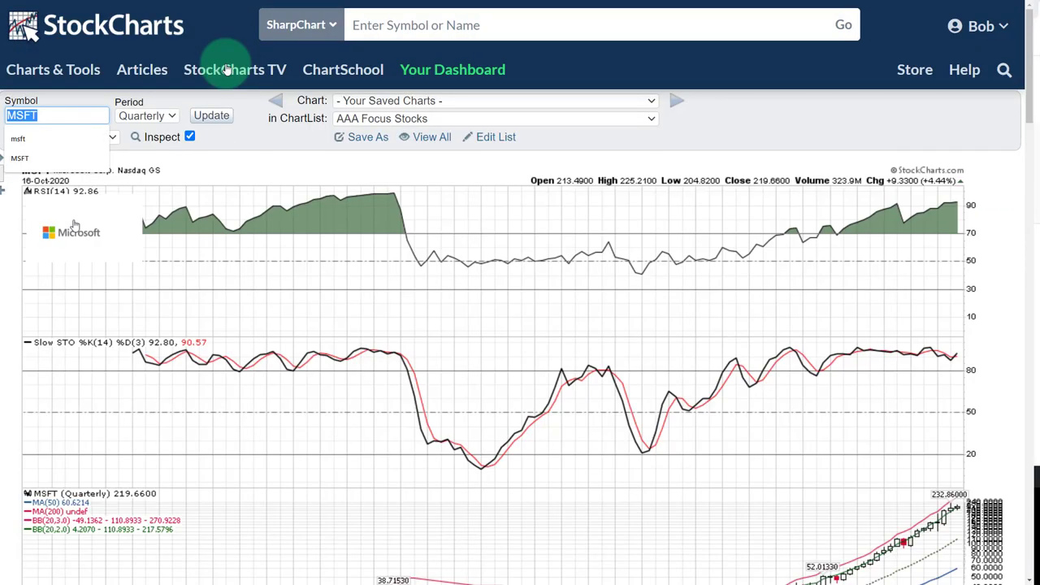
pyautogui.scroll(-2, 743, 187)
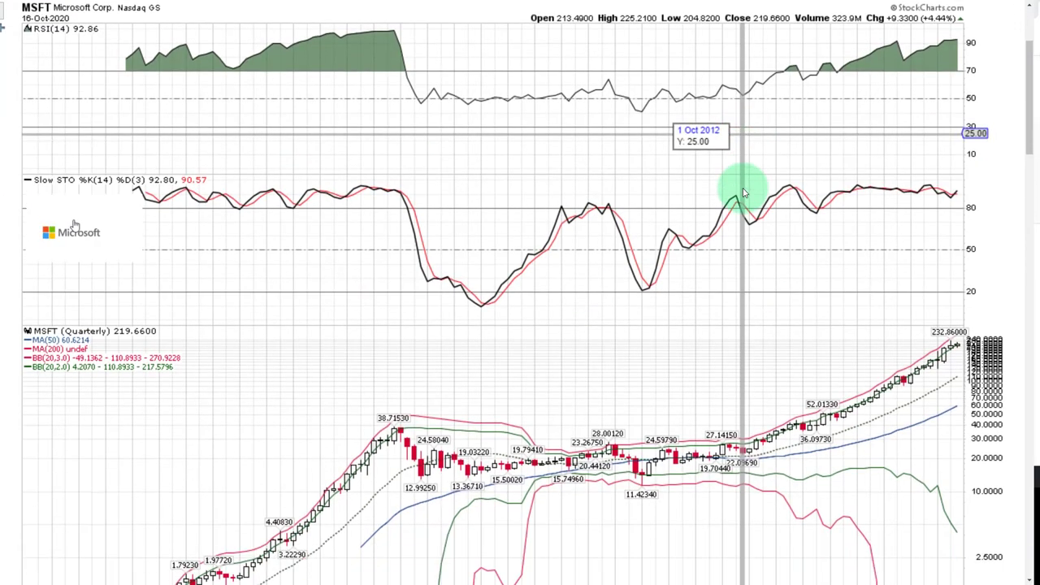
pyautogui.scroll(1, 743, 193)
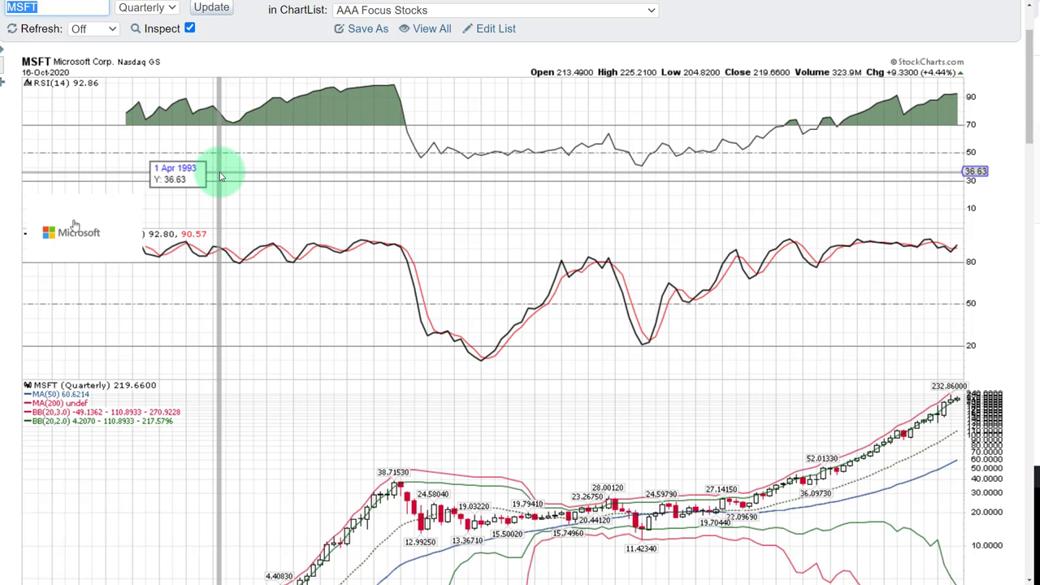
# Select the Yearly period and update, redrawing MSFT with RSI at 93.76
pyautogui.click(142, 8)
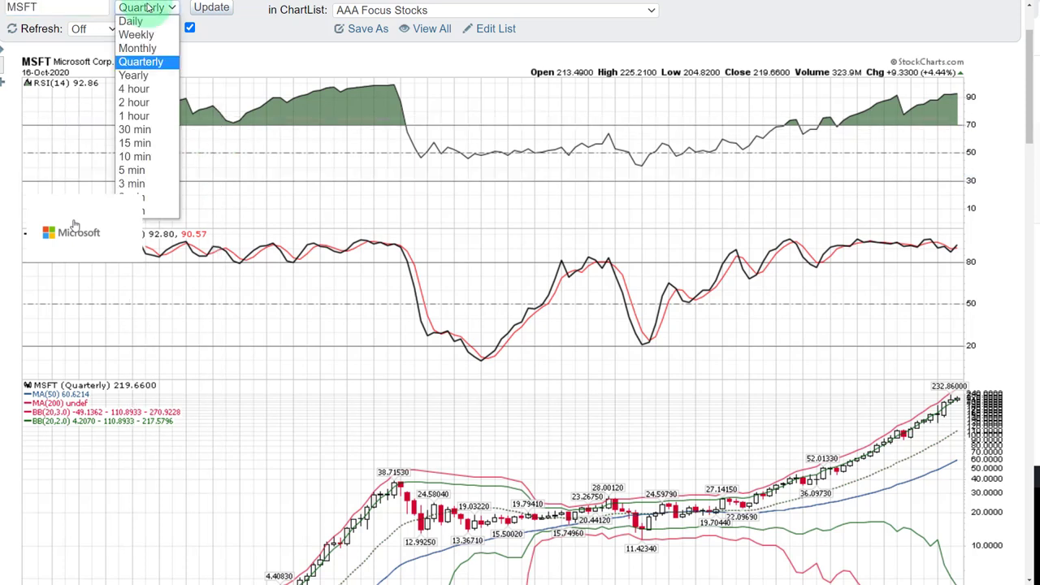
pyautogui.click(142, 74)
pyautogui.click(213, 8)
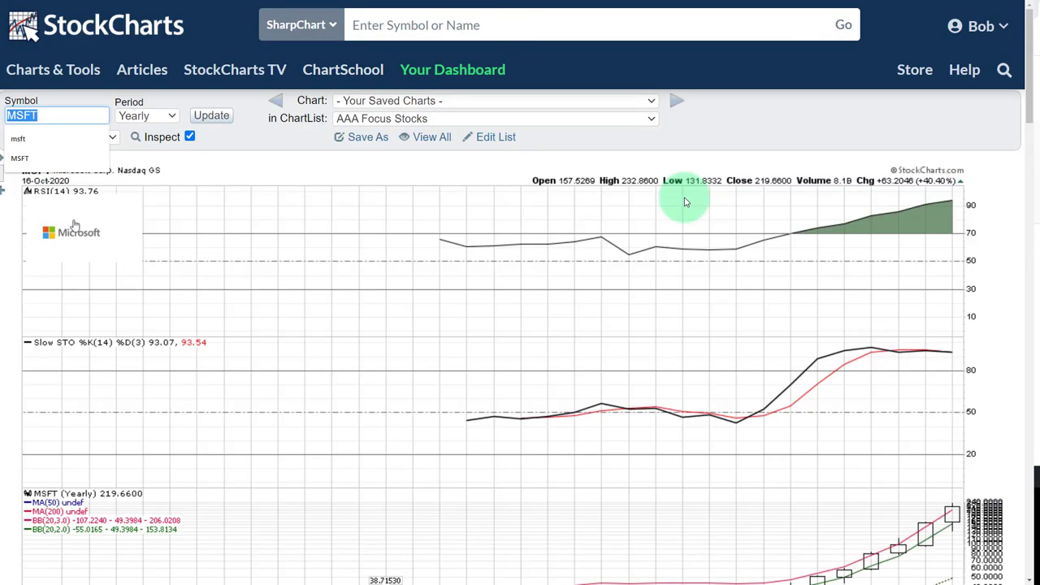
pyautogui.scroll(-2, 824, 198)
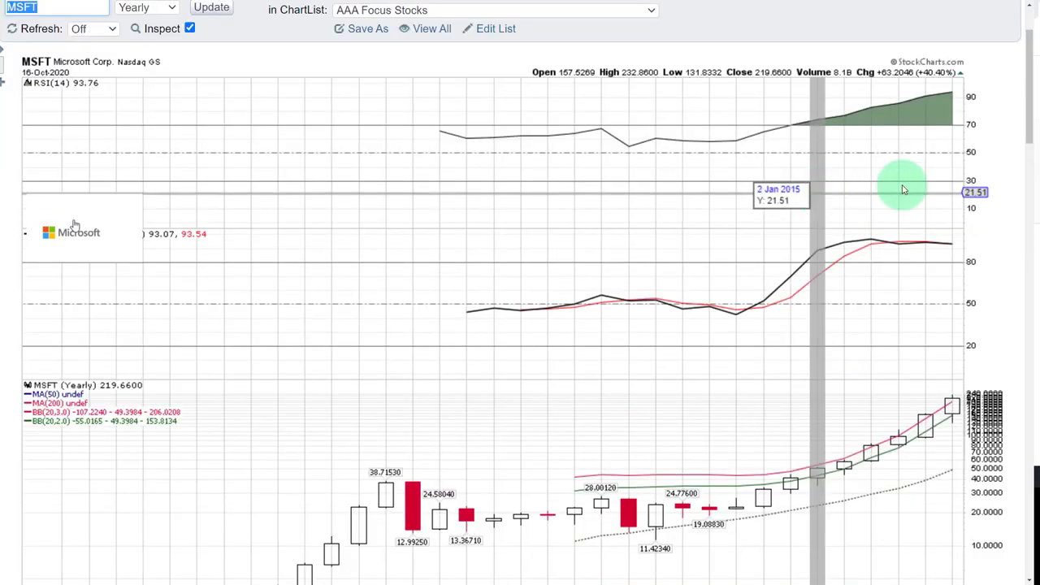